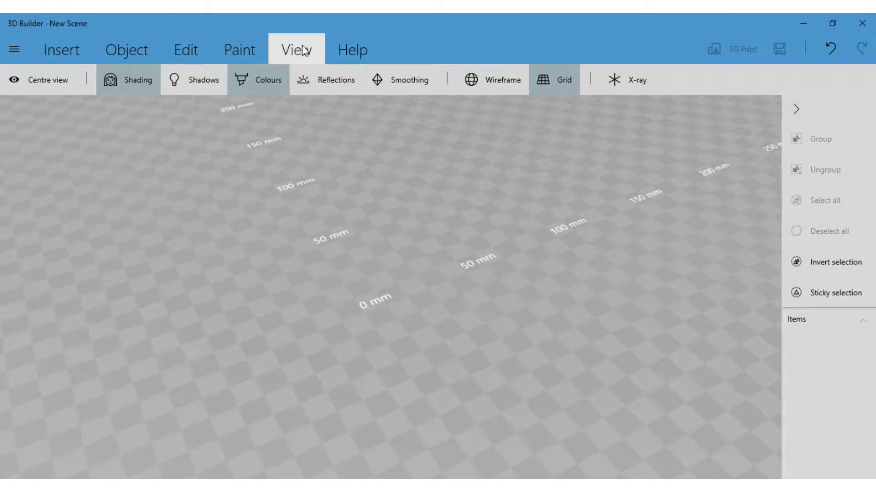
{"action": "left_click", "coordinate": [360, 51]}
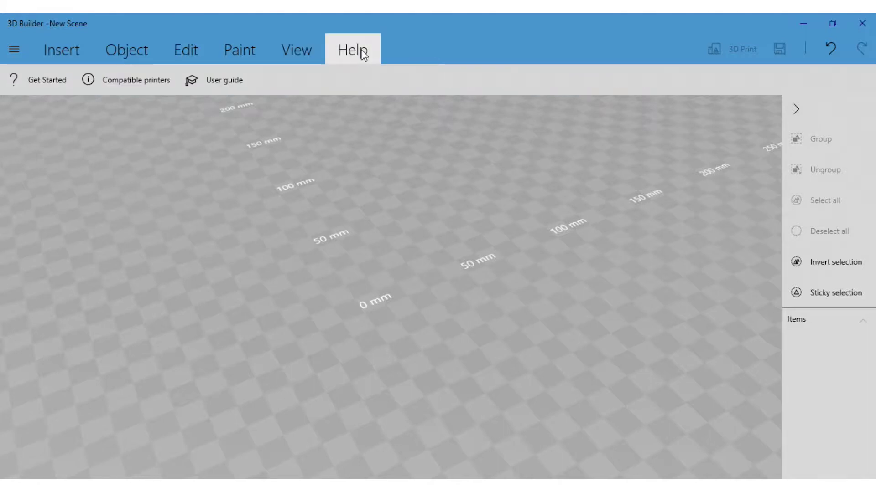
{"action": "left_click", "coordinate": [296, 55]}
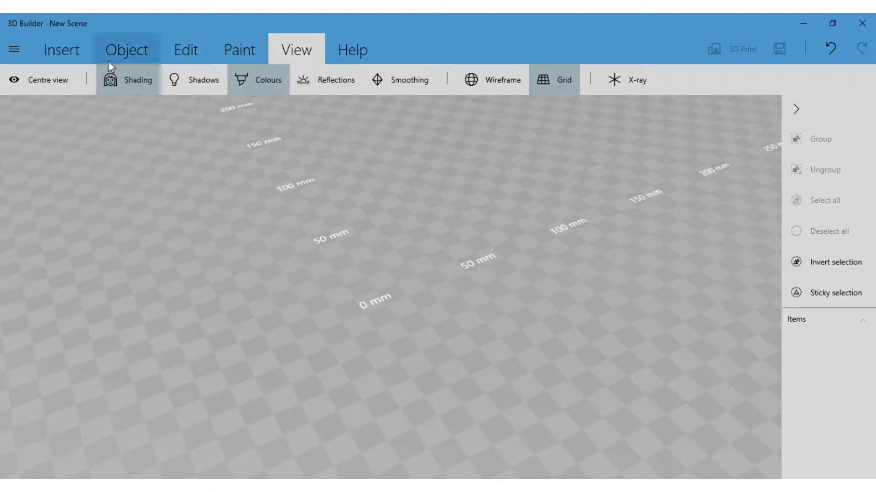
Insert a wedge into the empty scene.
{"action": "left_click", "coordinate": [78, 62]}
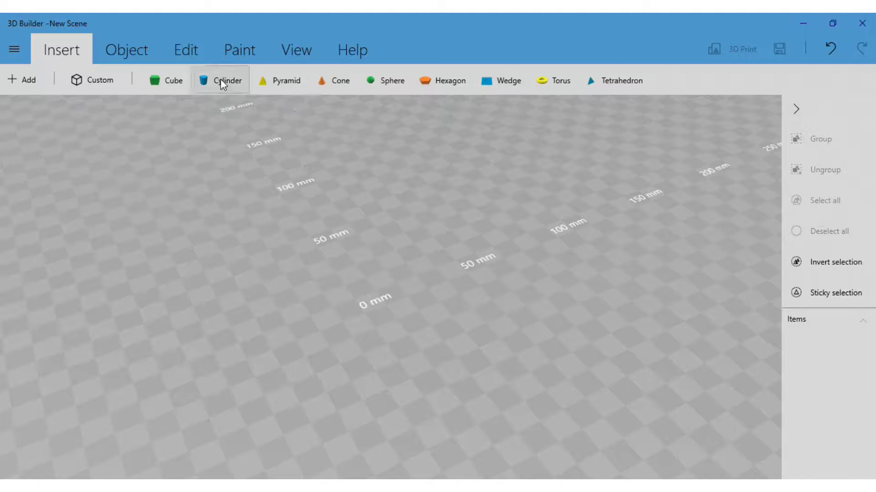
{"action": "left_click", "coordinate": [497, 90]}
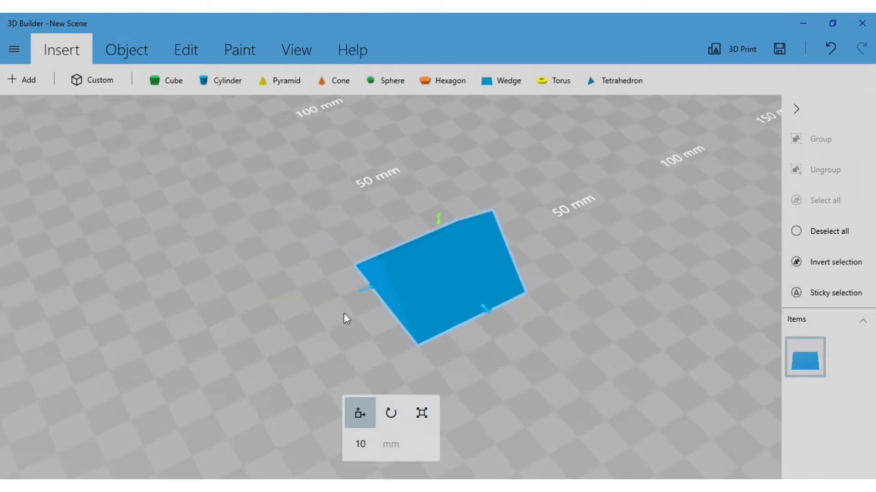
Centre the camera on the wedge, zoom out and orbit away from it, and centre the camera on it again.
{"action": "left_click", "coordinate": [289, 62]}
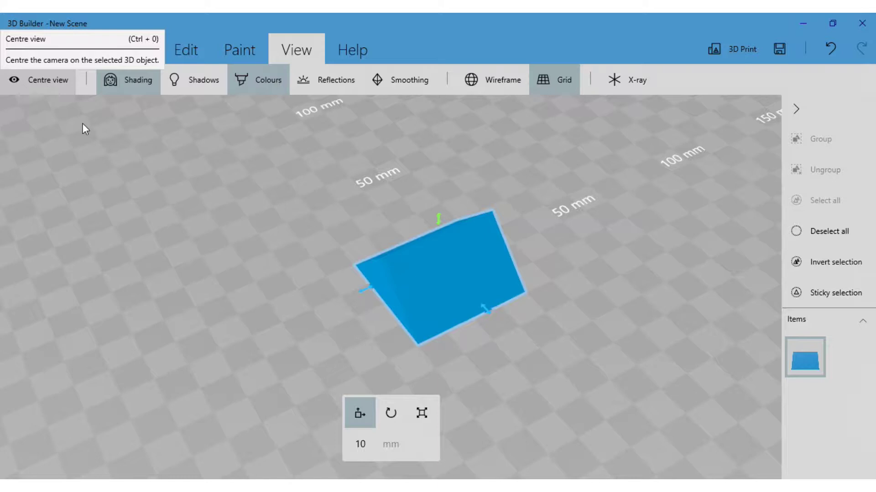
{"action": "left_click", "coordinate": [45, 88]}
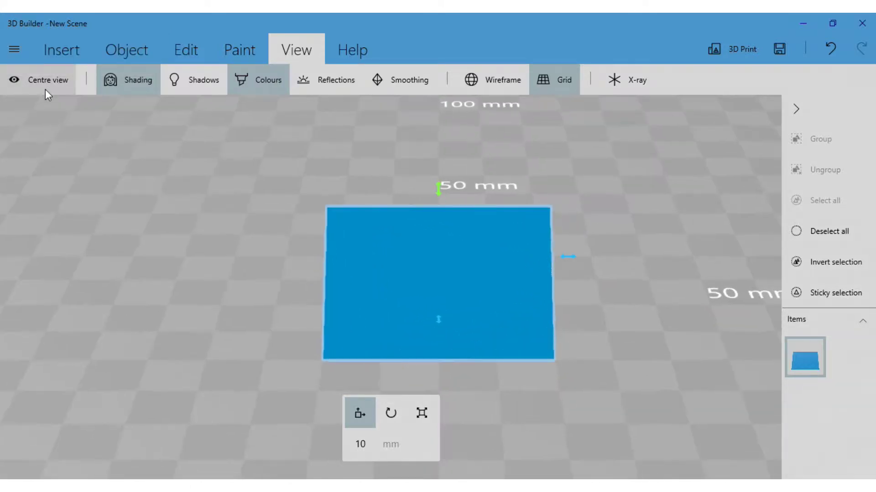
{"action": "scroll", "coordinate": [225, 280], "scroll_direction": "down", "scroll_amount": 4}
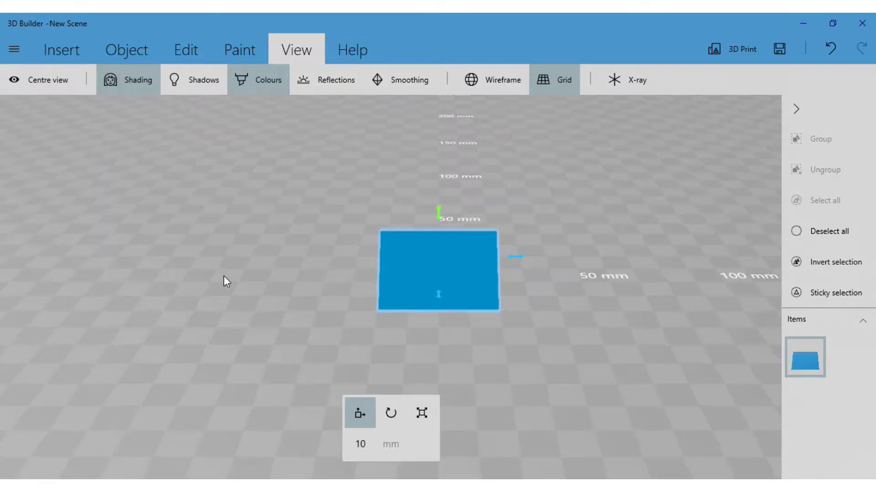
{"action": "left_click_drag", "start_coordinate": [225, 277], "coordinate": [360, 308]}
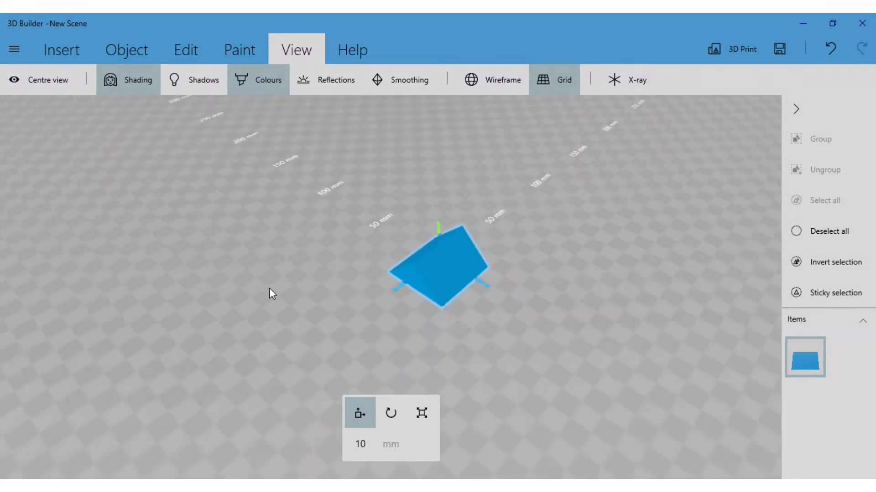
{"action": "scroll", "coordinate": [269, 288], "scroll_direction": "down", "scroll_amount": 2}
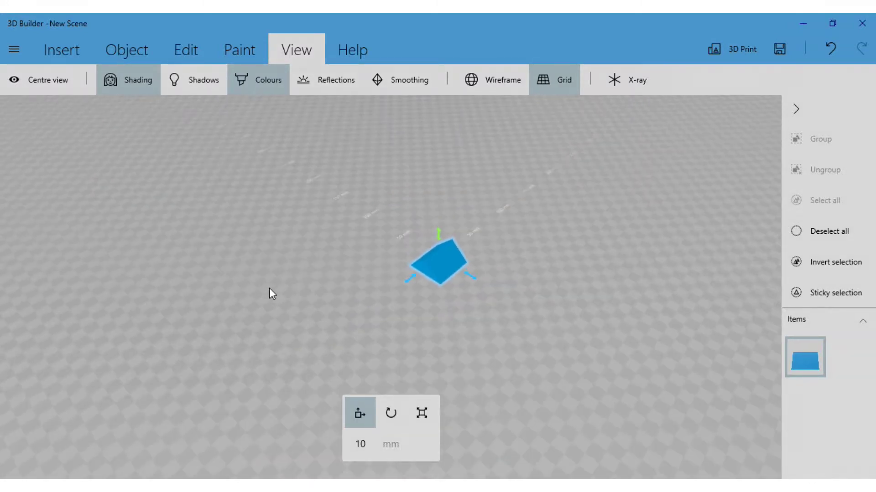
{"action": "left_click", "coordinate": [55, 87]}
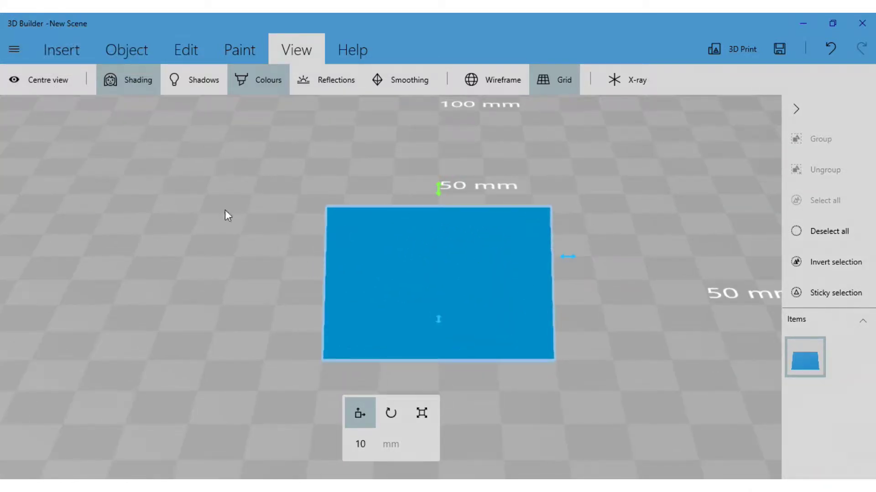
Turn shading off to compare the look of the wedge's faces, and turn it back on.
{"action": "left_click_drag", "start_coordinate": [201, 193], "coordinate": [303, 227]}
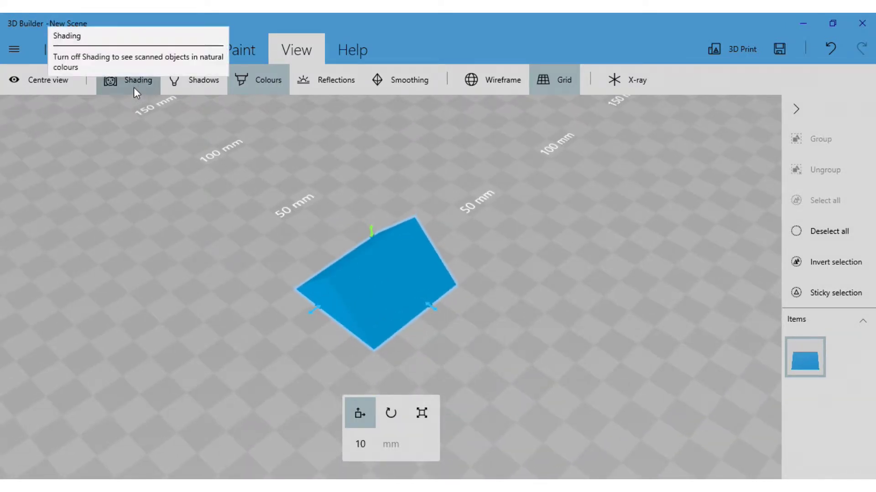
{"action": "left_click_drag", "start_coordinate": [196, 328], "coordinate": [212, 347]}
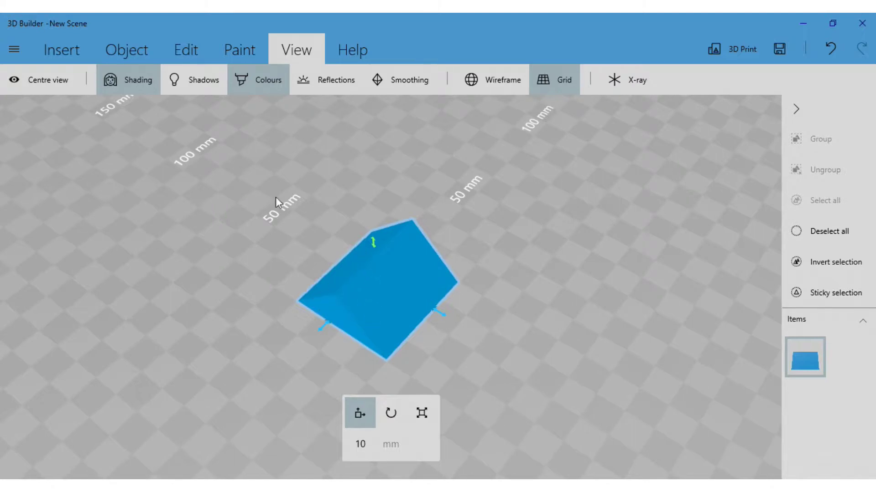
{"action": "left_click", "coordinate": [136, 86]}
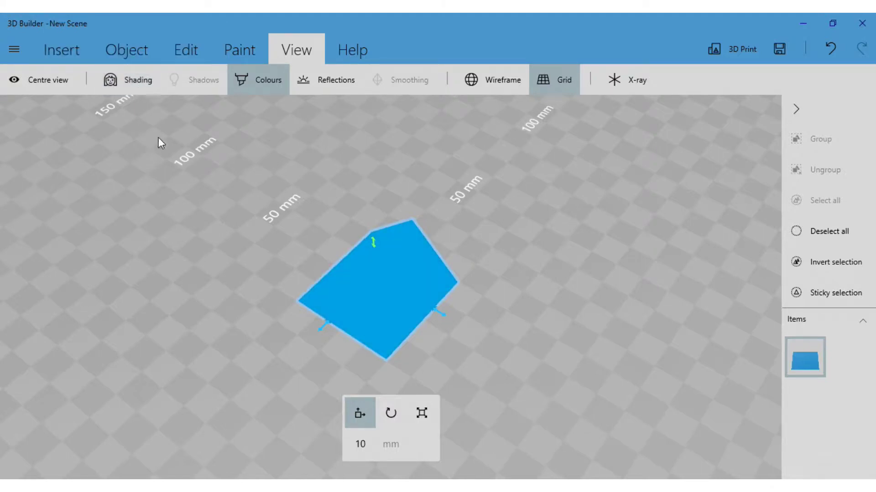
{"action": "left_click_drag", "start_coordinate": [202, 257], "coordinate": [220, 259]}
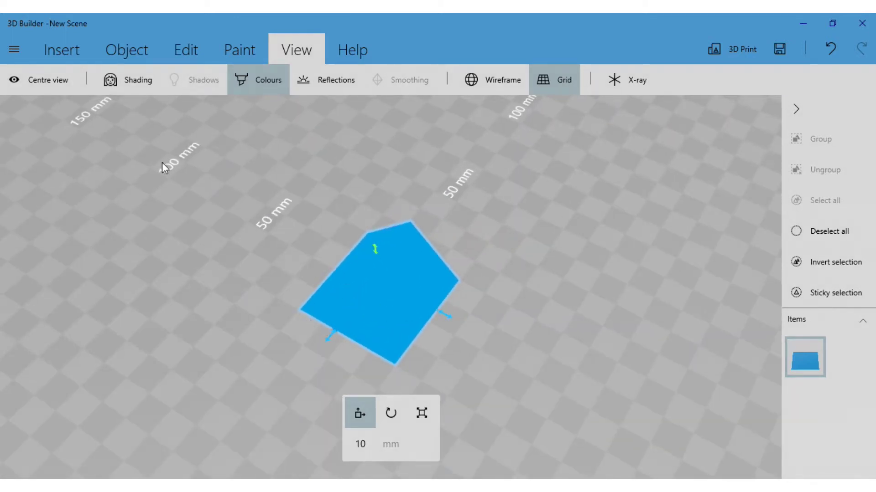
{"action": "left_click", "coordinate": [139, 80]}
{"action": "mouse_move", "coordinate": [224, 309]}
{"action": "left_mouse_down"}
{"action": "mouse_move", "coordinate": [343, 251]}
{"action": "mouse_move", "coordinate": [280, 227]}
{"action": "mouse_move", "coordinate": [253, 280]}
{"action": "mouse_move", "coordinate": [311, 259]}
{"action": "left_mouse_up"}
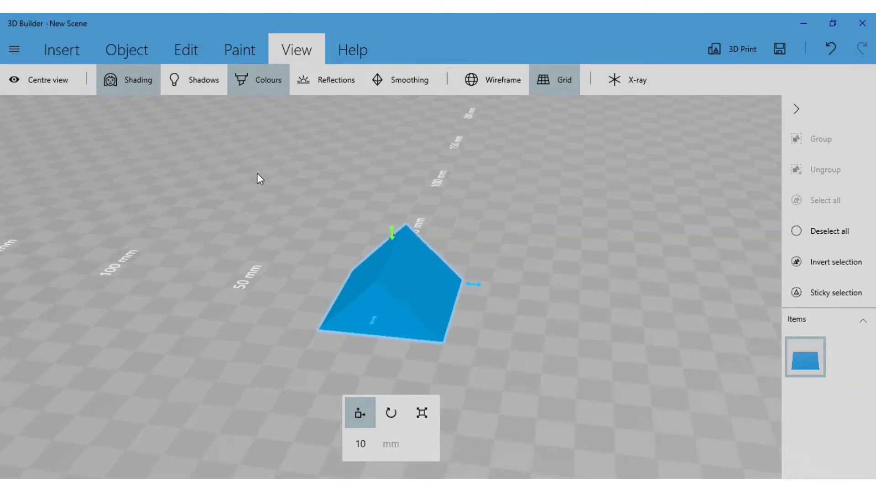
Turn on shadows for the scene, comparing the wedge with and without them.
{"action": "left_click", "coordinate": [204, 81]}
{"action": "mouse_move", "coordinate": [264, 322]}
{"action": "left_mouse_down"}
{"action": "mouse_move", "coordinate": [195, 340]}
{"action": "mouse_move", "coordinate": [141, 313]}
{"action": "mouse_move", "coordinate": [429, 340]}
{"action": "mouse_move", "coordinate": [338, 323]}
{"action": "left_mouse_up"}
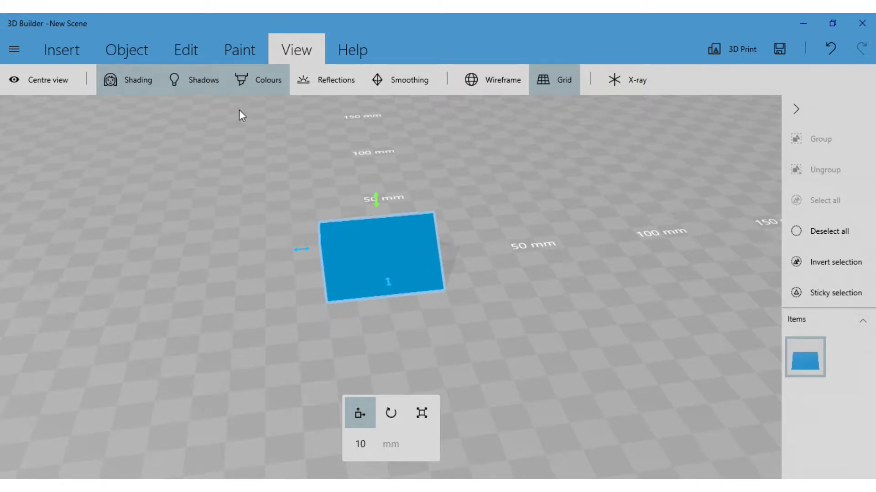
{"action": "left_click", "coordinate": [200, 88]}
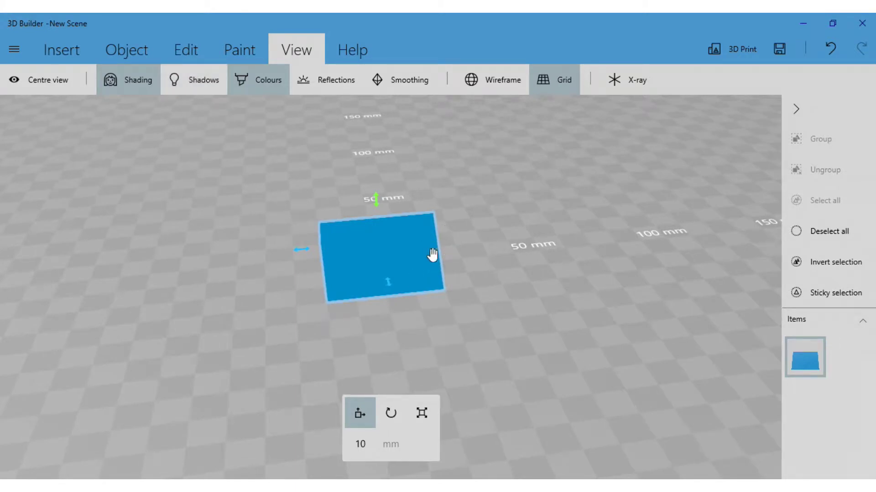
{"action": "left_click", "coordinate": [204, 89]}
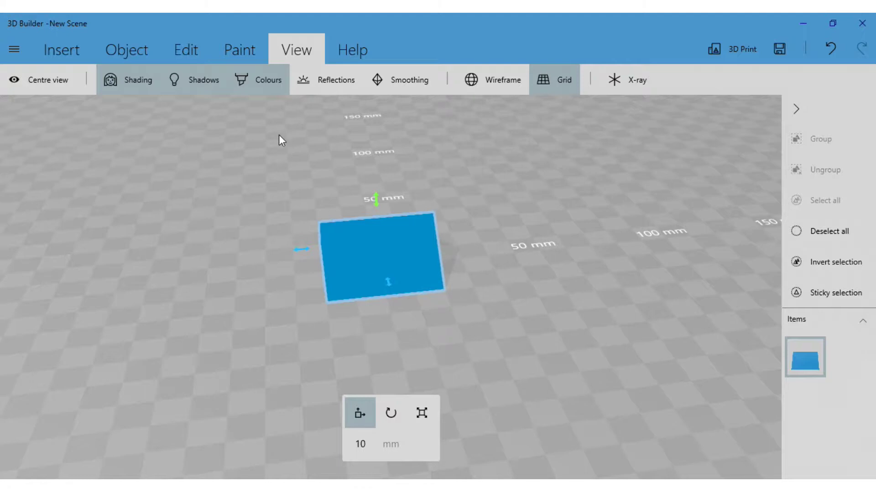
Turn colours off to view the wedge in neutral grey, and turn them back on.
{"action": "left_click", "coordinate": [255, 80]}
{"action": "left_click", "coordinate": [255, 80]}
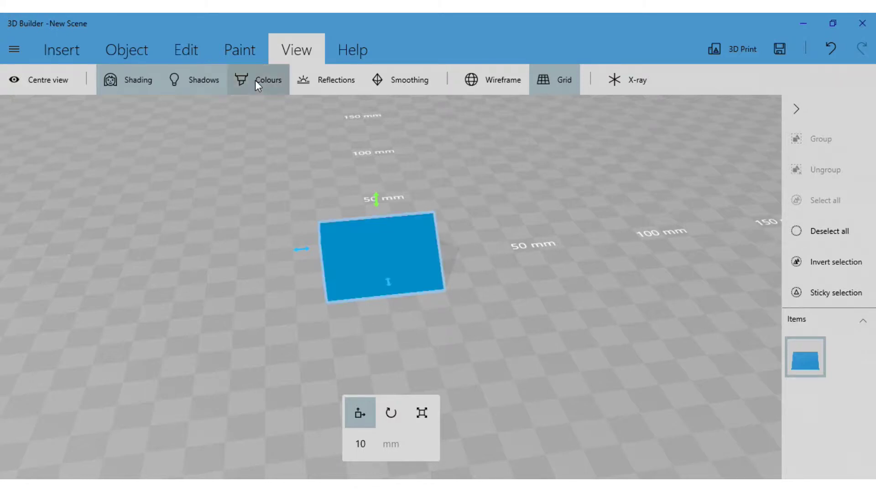
{"action": "left_click", "coordinate": [254, 82]}
{"action": "right_click_drag", "start_coordinate": [402, 292], "coordinate": [326, 296]}
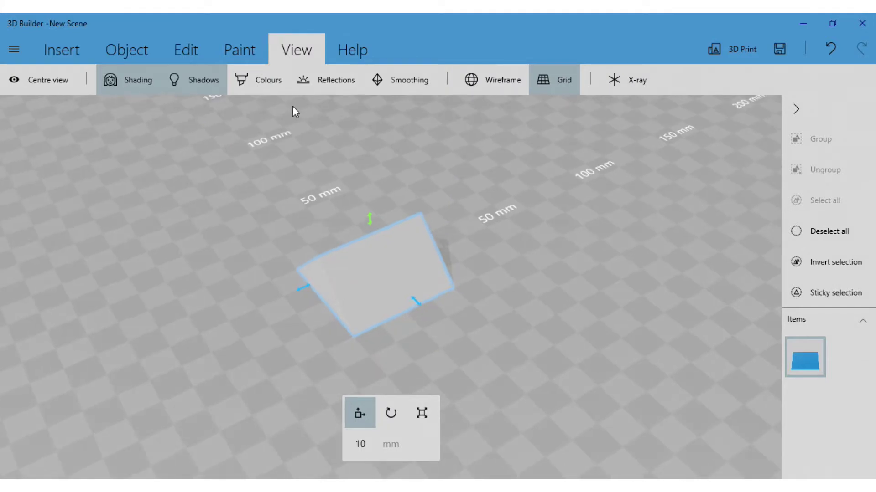
{"action": "left_click", "coordinate": [265, 83]}
{"action": "left_click", "coordinate": [265, 83]}
{"action": "left_click", "coordinate": [266, 83]}
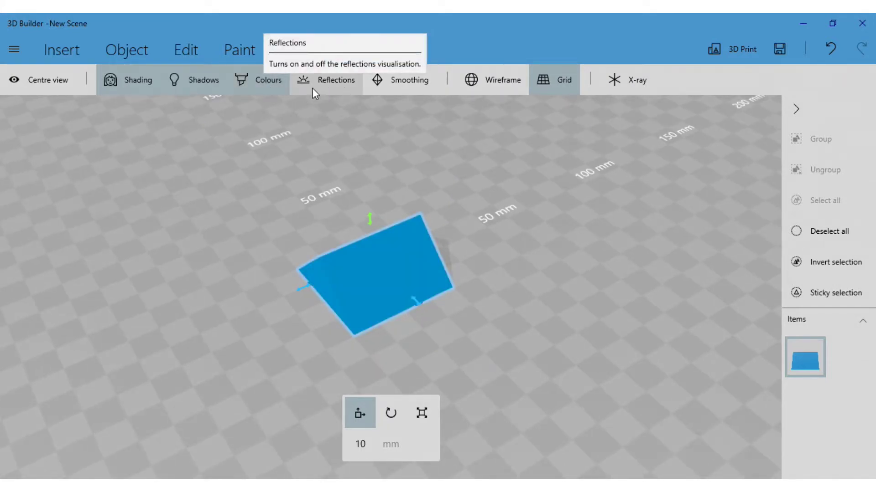
Turn reflections on, examine the wedge's reflection from several low angles, and turn reflections off again.
{"action": "right_click_drag", "start_coordinate": [219, 310], "coordinate": [269, 285]}
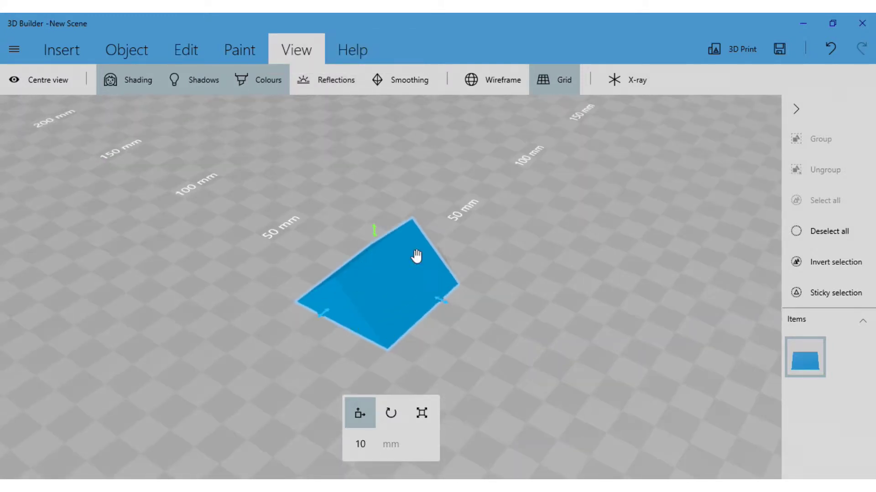
{"action": "left_click", "coordinate": [340, 82]}
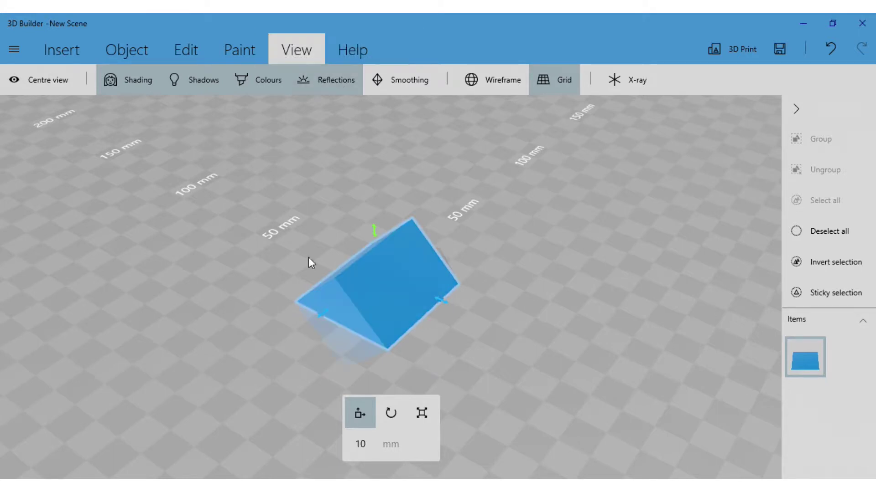
{"action": "left_click_drag", "start_coordinate": [309, 260], "coordinate": [280, 269]}
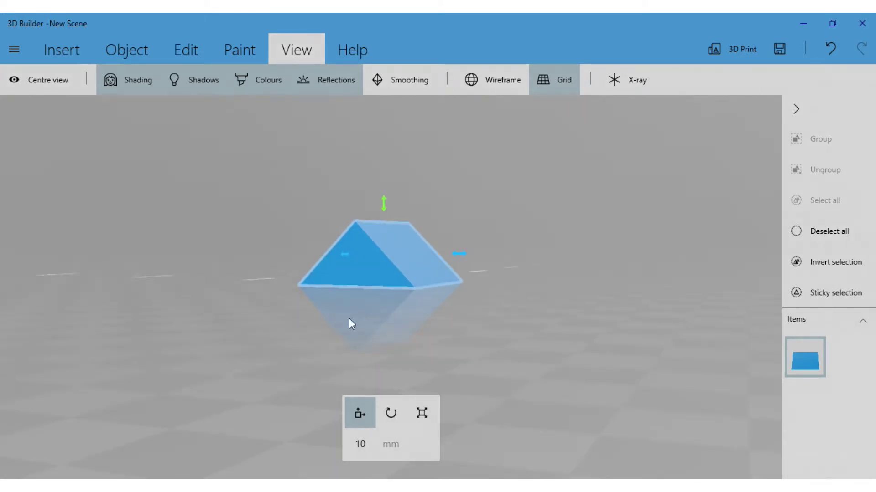
{"action": "left_click_drag", "start_coordinate": [350, 322], "coordinate": [388, 336]}
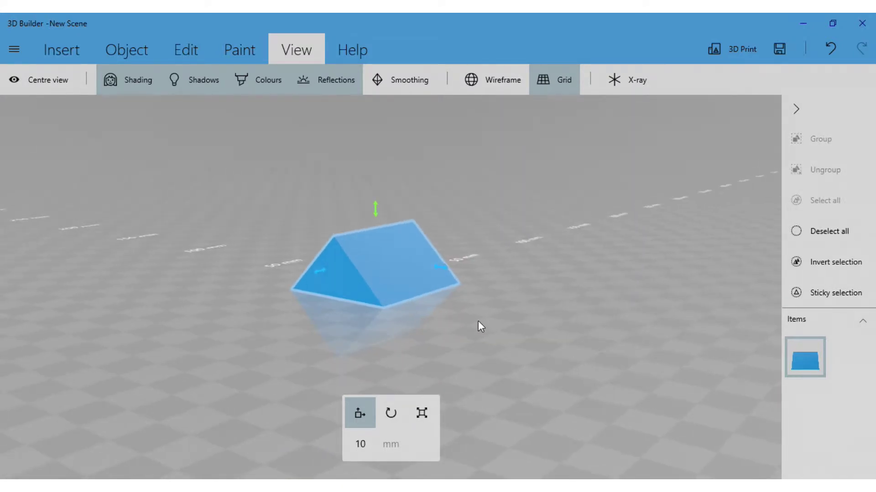
{"action": "left_click_drag", "start_coordinate": [478, 324], "coordinate": [417, 296]}
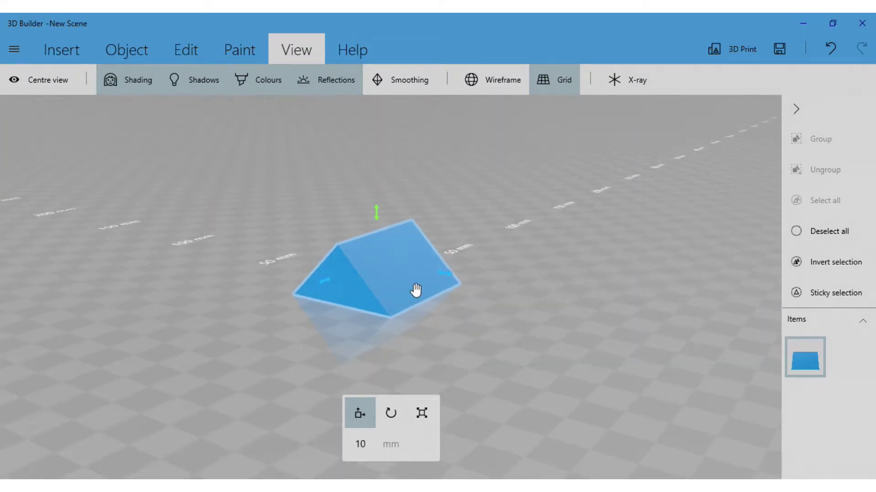
{"action": "mouse_move", "coordinate": [376, 216]}
{"action": "left_mouse_down"}
{"action": "mouse_move", "coordinate": [372, 155]}
{"action": "mouse_move", "coordinate": [373, 211]}
{"action": "left_mouse_up"}
{"action": "left_click", "coordinate": [335, 87]}
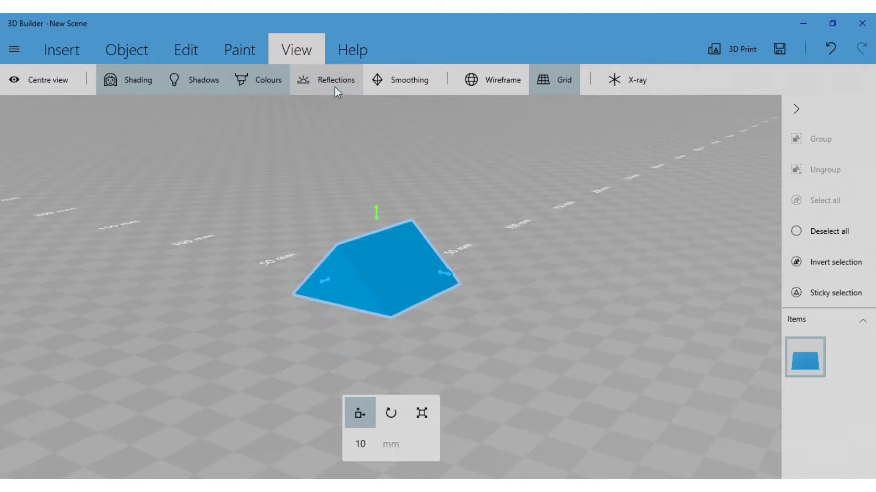
{"action": "left_click_drag", "start_coordinate": [333, 123], "coordinate": [353, 196]}
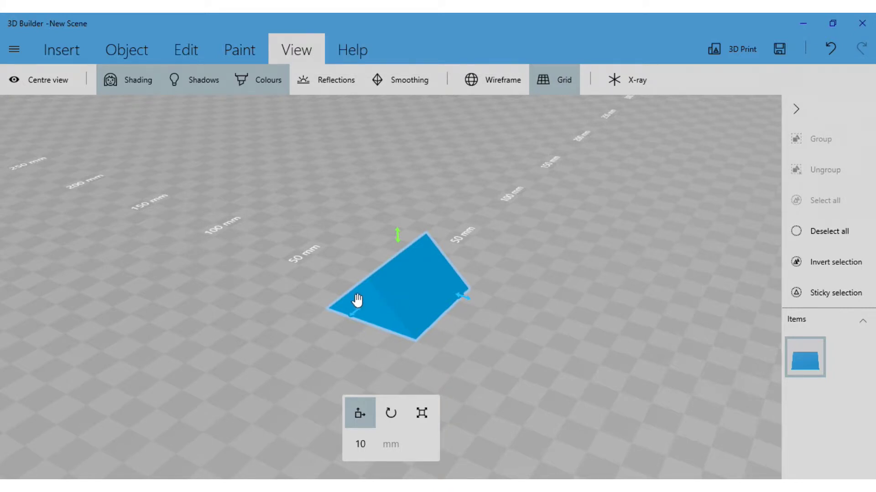
{"action": "left_click_drag", "start_coordinate": [313, 273], "coordinate": [399, 288]}
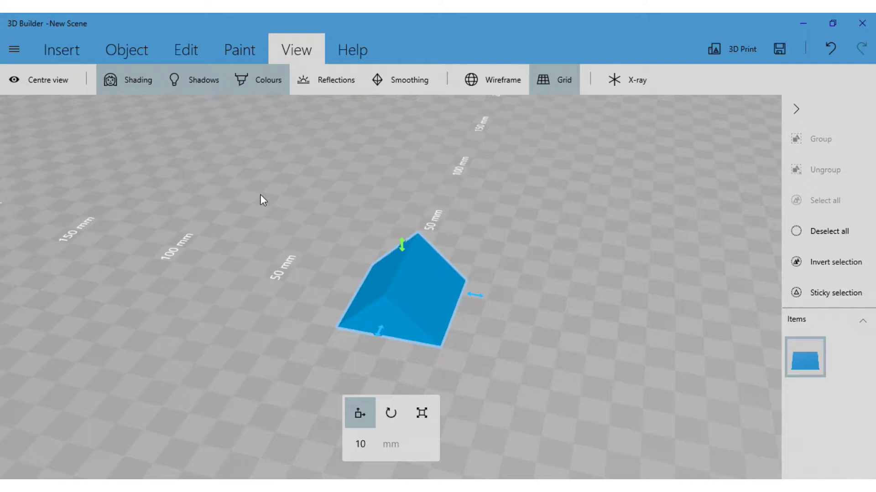
Add the Carved pumpkin model from the Miniatures and figurines collection and move it sideways to about 104 mm, clear of the wedge.
{"action": "left_click", "coordinate": [64, 51]}
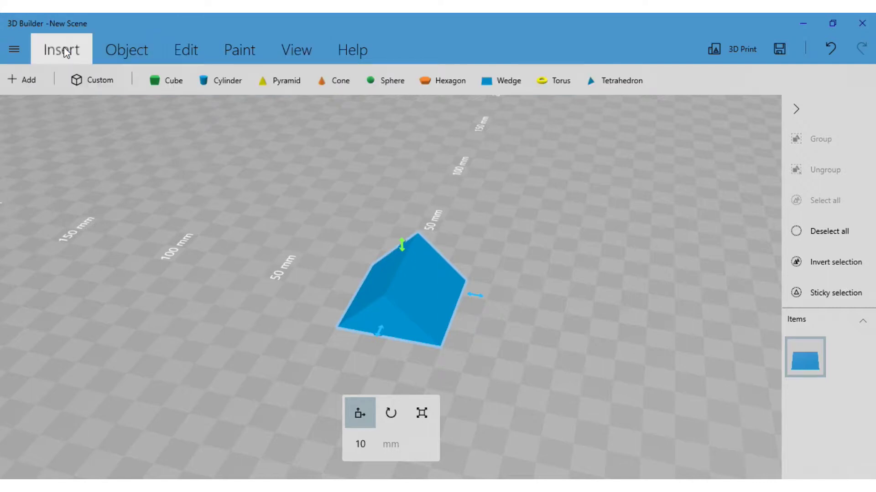
{"action": "left_click", "coordinate": [25, 80]}
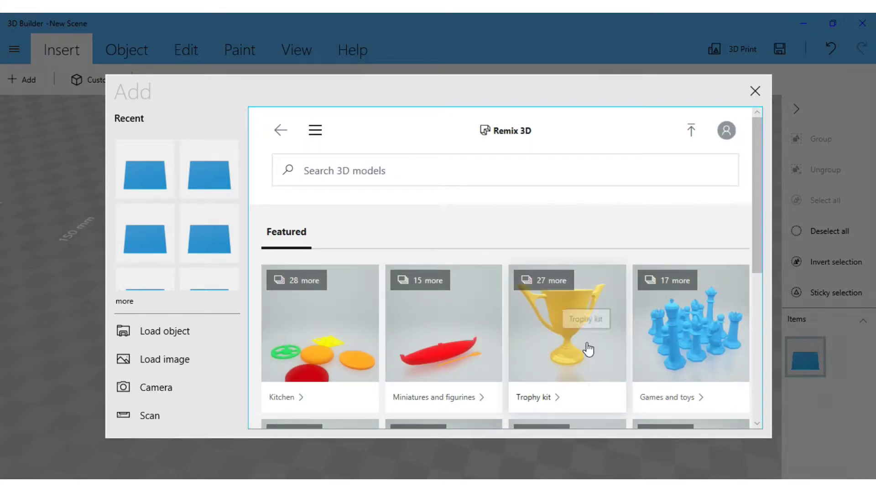
{"action": "left_click", "coordinate": [470, 355]}
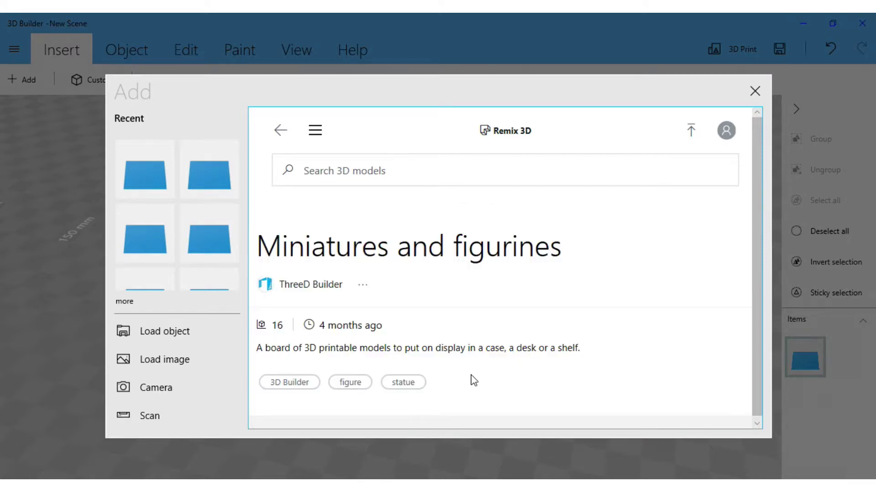
{"action": "scroll", "coordinate": [469, 371], "scroll_direction": "down", "scroll_amount": 10}
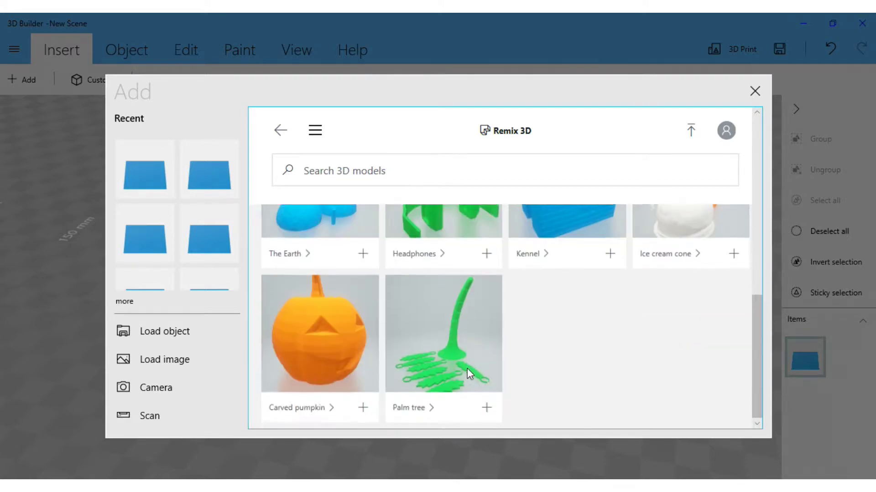
{"action": "left_click", "coordinate": [319, 357]}
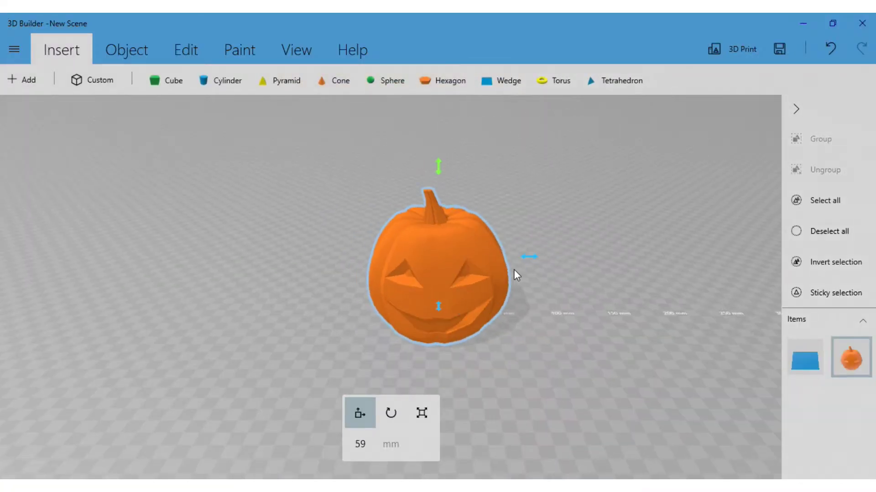
{"action": "left_click_drag", "start_coordinate": [535, 259], "coordinate": [663, 279]}
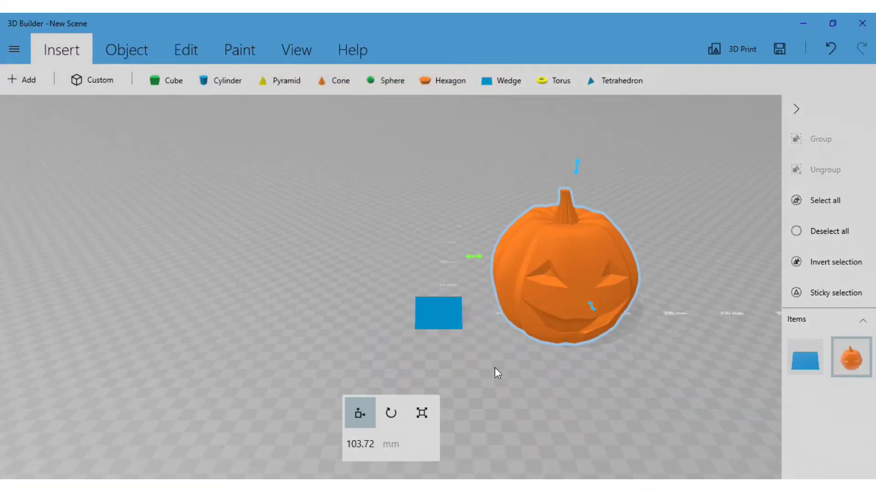
Toggle the display smoothing on the pumpkin and examine its faceted surface up close from several angles.
{"action": "right_click_drag", "start_coordinate": [496, 372], "coordinate": [607, 383]}
{"action": "scroll", "coordinate": [465, 318], "scroll_direction": "up", "scroll_amount": 3}
{"action": "right_click_drag", "start_coordinate": [495, 336], "coordinate": [211, 317]}
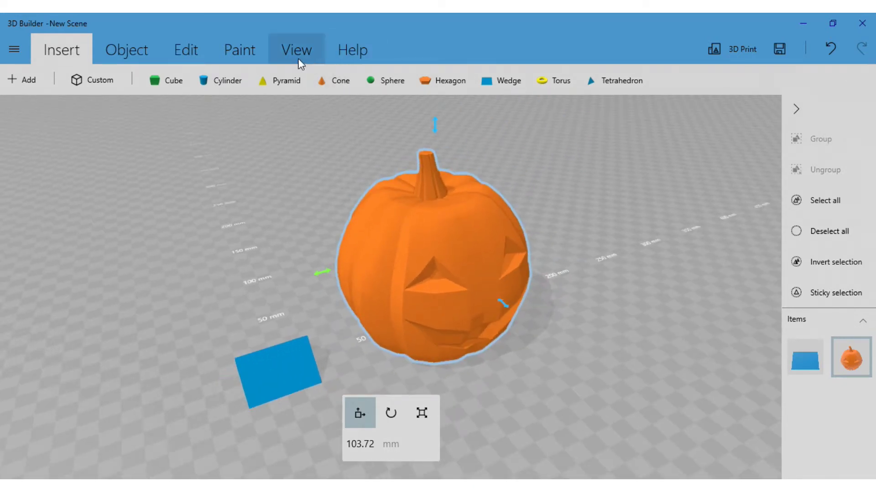
{"action": "left_click", "coordinate": [295, 51]}
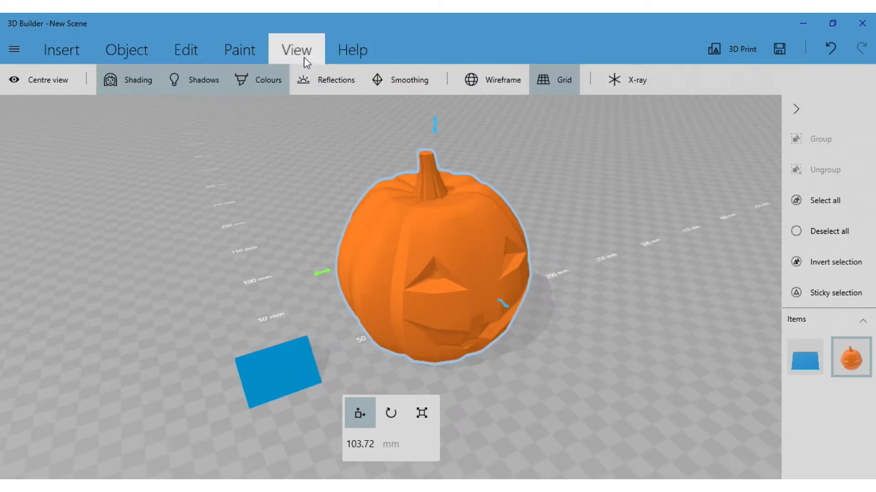
{"action": "right_click_drag", "start_coordinate": [302, 214], "coordinate": [318, 228]}
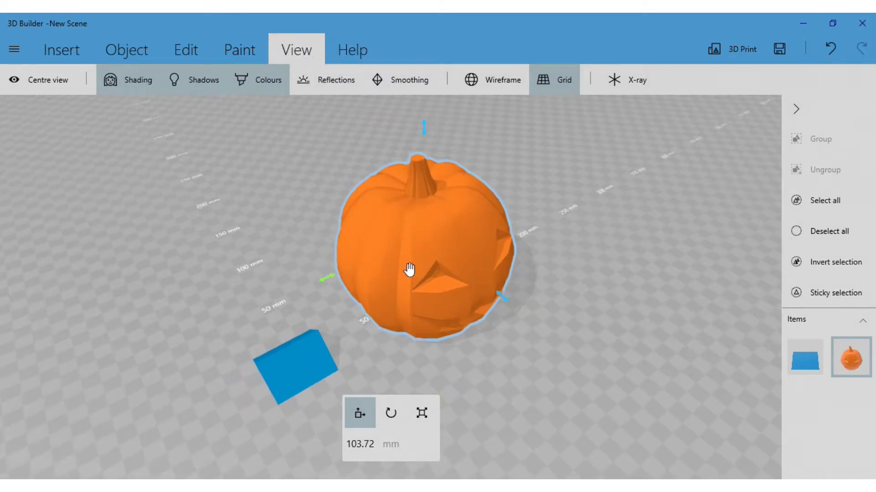
{"action": "right_click_drag", "start_coordinate": [362, 299], "coordinate": [343, 298]}
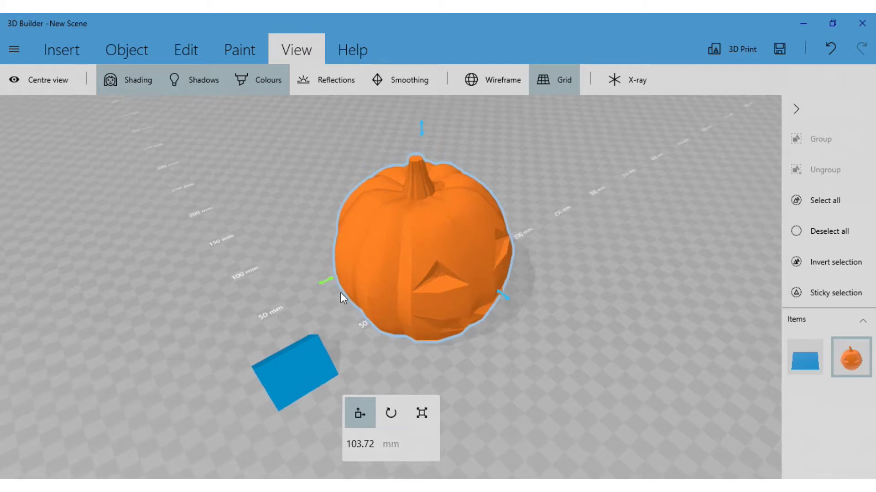
{"action": "left_click", "coordinate": [409, 80]}
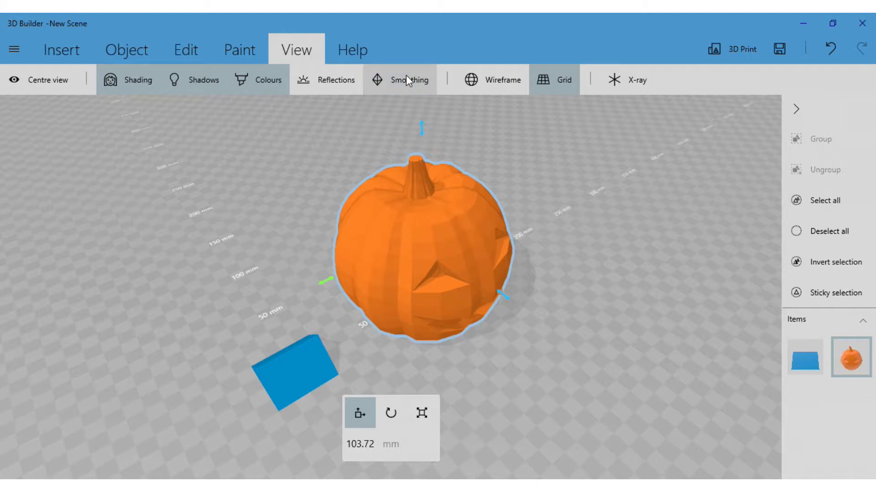
{"action": "left_click", "coordinate": [406, 74]}
{"action": "scroll", "coordinate": [481, 294], "scroll_direction": "up", "scroll_amount": 3}
{"action": "scroll", "coordinate": [481, 294], "scroll_direction": "up", "scroll_amount": 3}
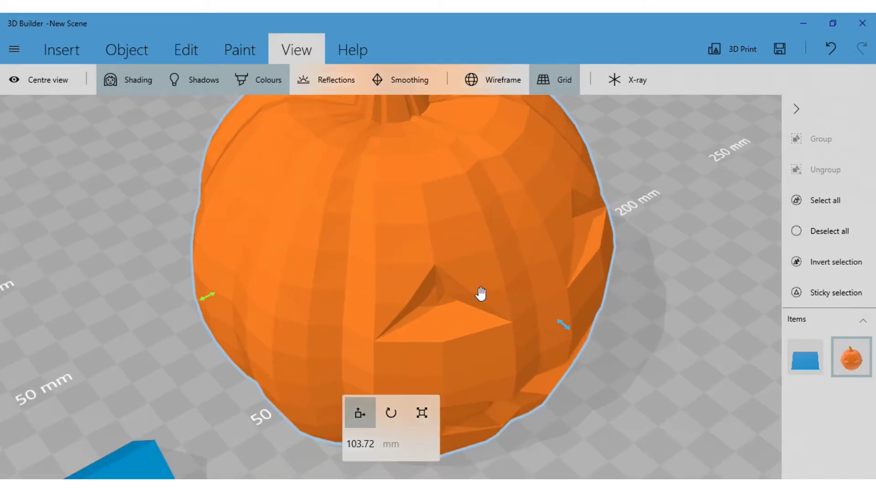
{"action": "right_click_drag", "start_coordinate": [569, 278], "coordinate": [661, 362]}
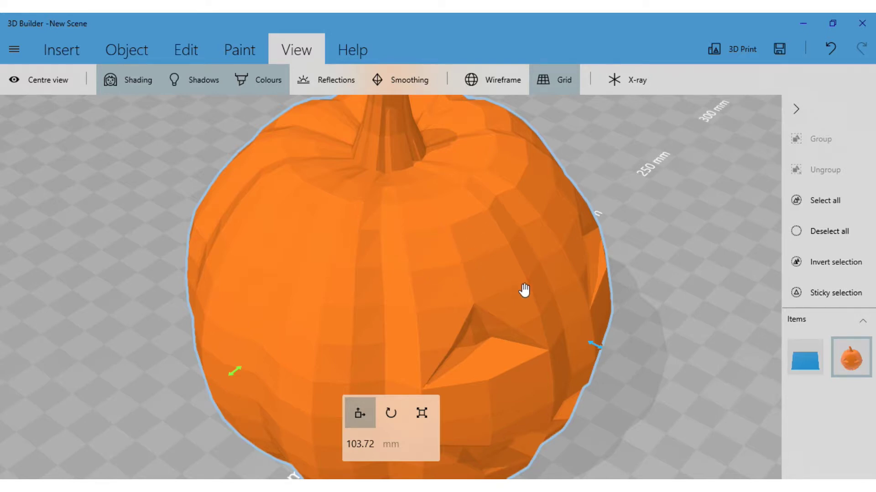
{"action": "right_click_drag", "start_coordinate": [524, 290], "coordinate": [610, 289]}
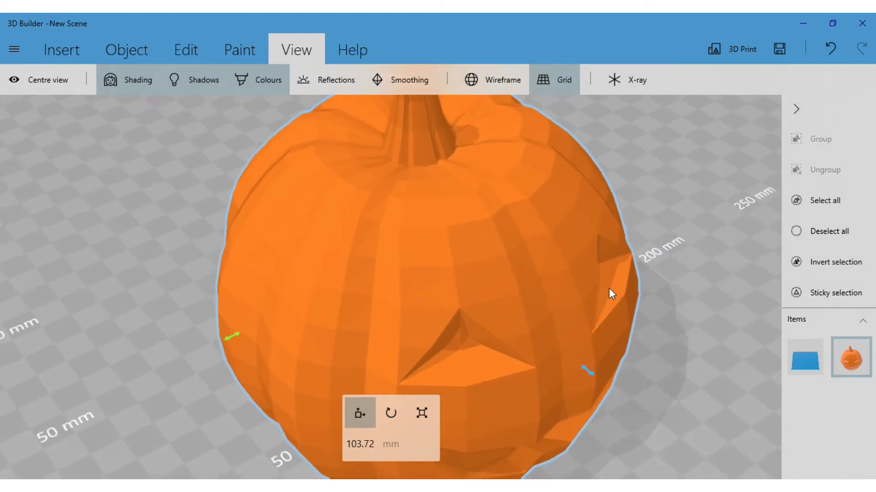
Turn smoothing on to view the pumpkin's surface without facets, and turn it off again.
{"action": "left_click", "coordinate": [405, 87]}
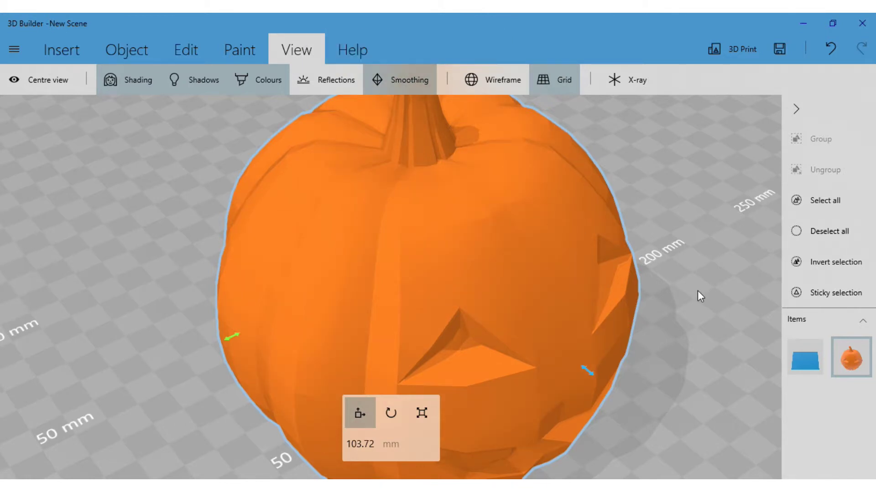
{"action": "mouse_move", "coordinate": [698, 292]}
{"action": "right_mouse_down"}
{"action": "mouse_move", "coordinate": [647, 270]}
{"action": "mouse_move", "coordinate": [490, 244]}
{"action": "mouse_move", "coordinate": [467, 268]}
{"action": "mouse_move", "coordinate": [694, 306]}
{"action": "right_mouse_up"}
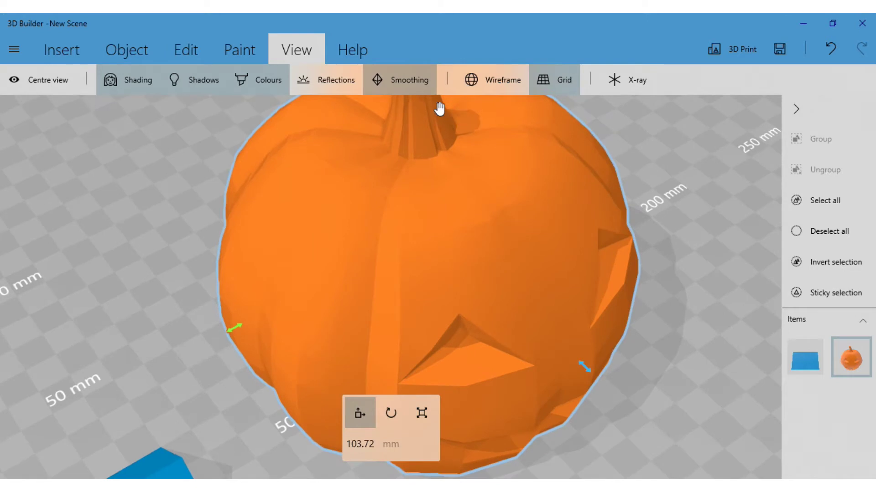
{"action": "left_click", "coordinate": [401, 75]}
{"action": "right_click_drag", "start_coordinate": [180, 300], "coordinate": [230, 255]}
{"action": "scroll", "coordinate": [230, 252], "scroll_direction": "down", "scroll_amount": 2}
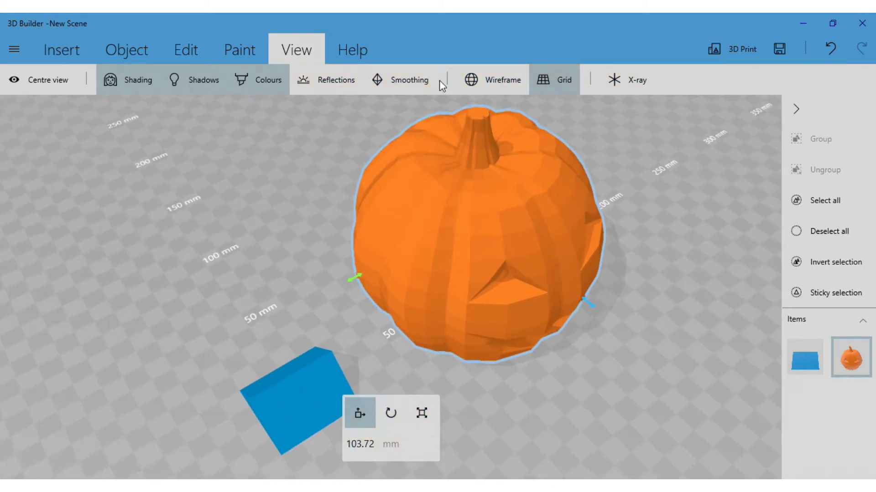
Turn on the wireframe display, examine the triangle mesh of the pumpkin from several angles, and turn the wireframe off again.
{"action": "left_click", "coordinate": [496, 90]}
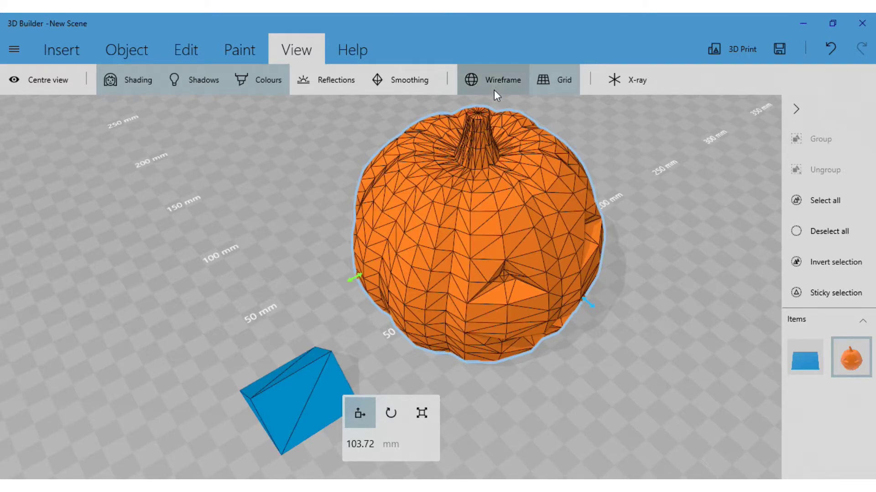
{"action": "left_click_drag", "start_coordinate": [450, 381], "coordinate": [448, 362]}
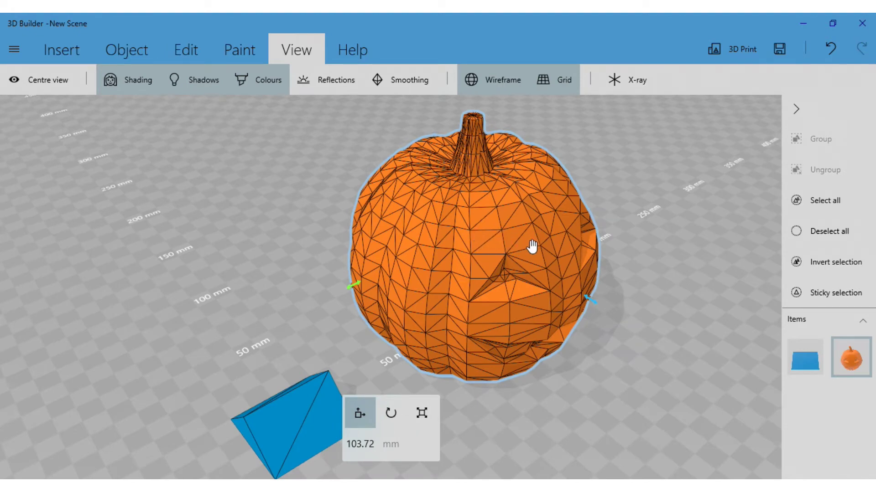
{"action": "left_click_drag", "start_coordinate": [524, 383], "coordinate": [592, 377]}
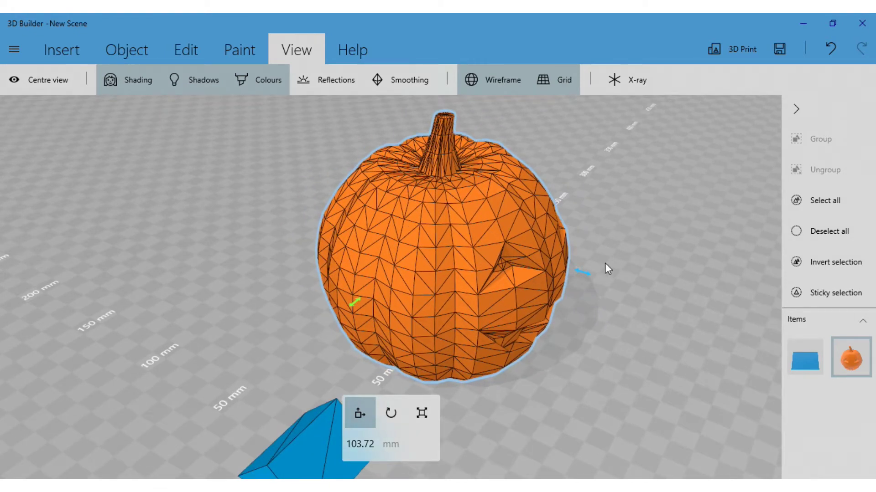
{"action": "left_click_drag", "start_coordinate": [606, 268], "coordinate": [573, 324]}
{"action": "scroll", "coordinate": [567, 321], "scroll_direction": "up", "scroll_amount": 3}
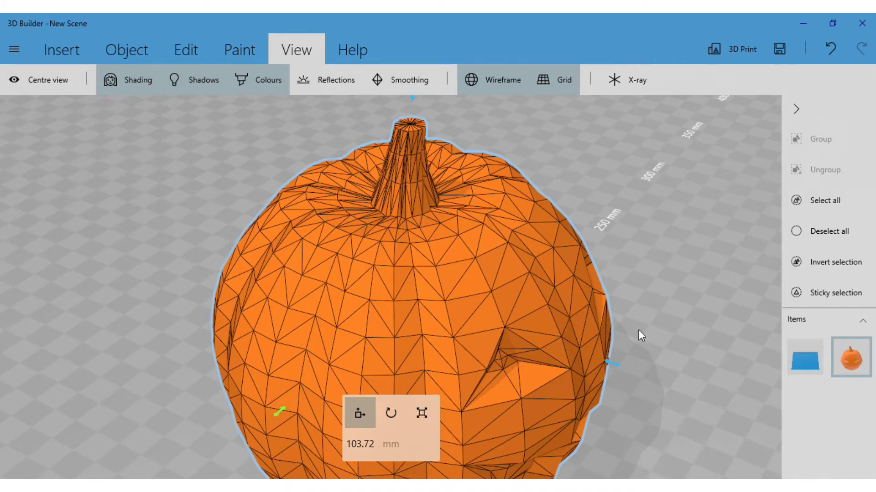
{"action": "scroll", "coordinate": [650, 346], "scroll_direction": "up", "scroll_amount": 3}
{"action": "left_click_drag", "start_coordinate": [622, 341], "coordinate": [598, 311]}
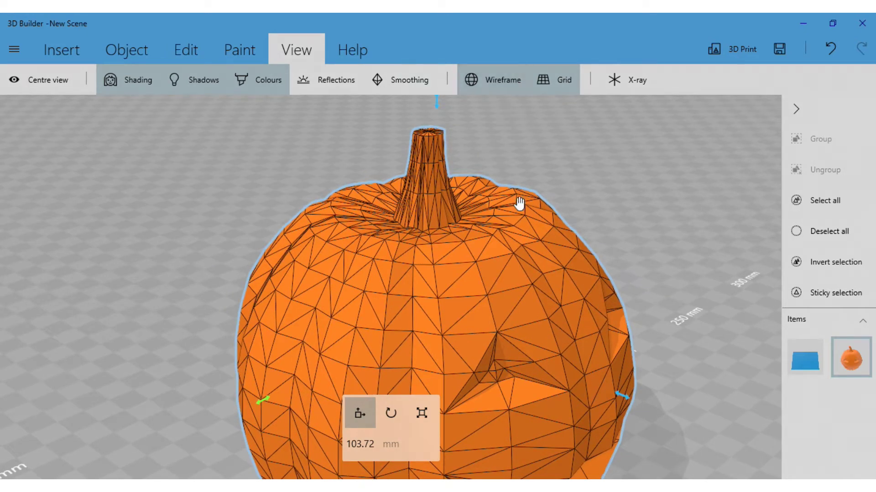
{"action": "left_click_drag", "start_coordinate": [630, 416], "coordinate": [528, 327]}
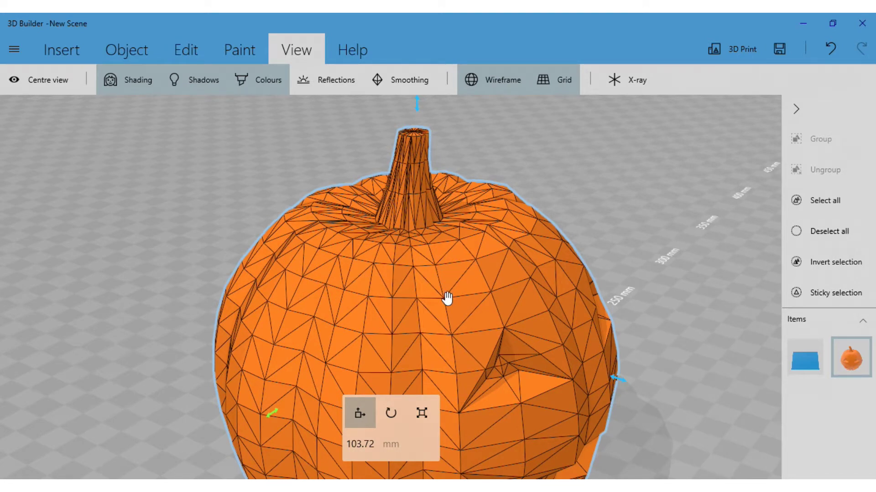
{"action": "left_click_drag", "start_coordinate": [659, 411], "coordinate": [548, 376]}
{"action": "left_click", "coordinate": [511, 81]}
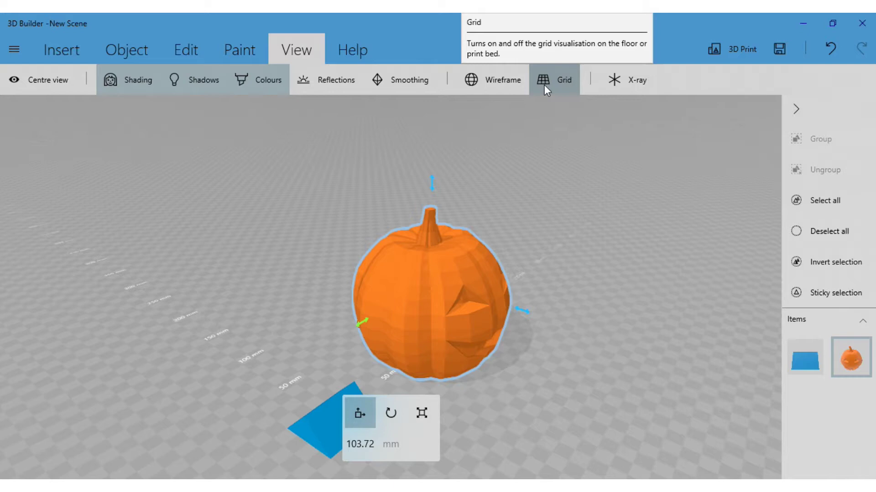
Hide the floor grid to view the pumpkin and wedge without it, and show the grid again.
{"action": "left_click", "coordinate": [543, 85]}
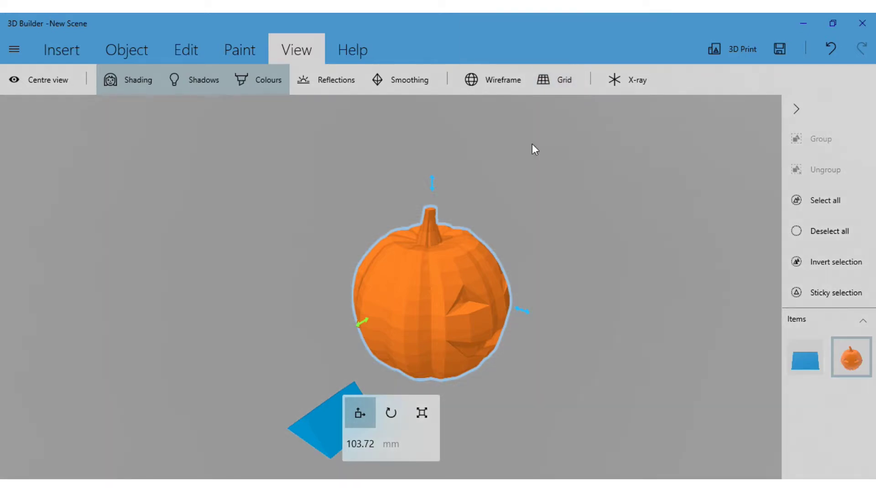
{"action": "middle_click_drag", "start_coordinate": [534, 369], "coordinate": [521, 339]}
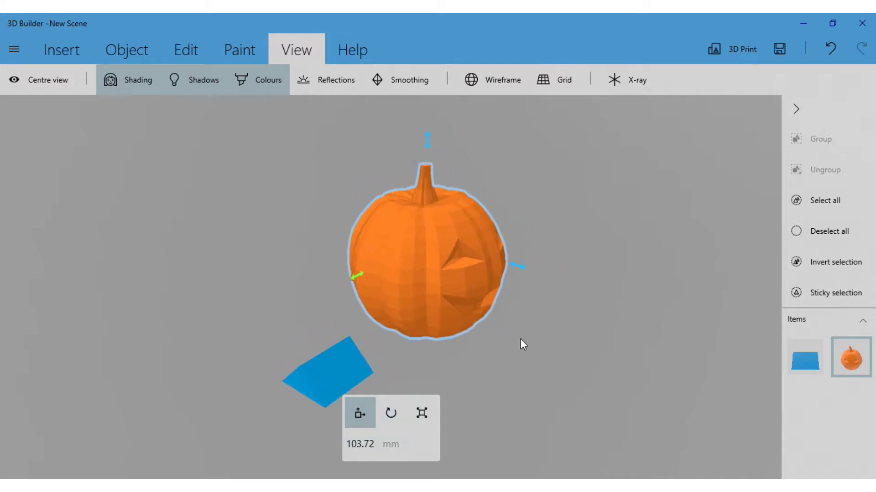
{"action": "left_click", "coordinate": [555, 81]}
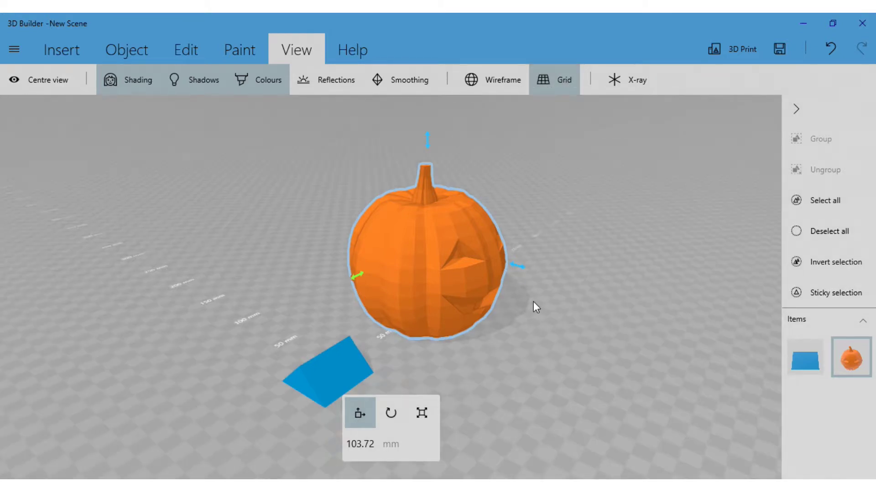
Turn on X-ray, select the wedge and move it to about 104 mm so it sits inside the pumpkin.
{"action": "left_click", "coordinate": [628, 89]}
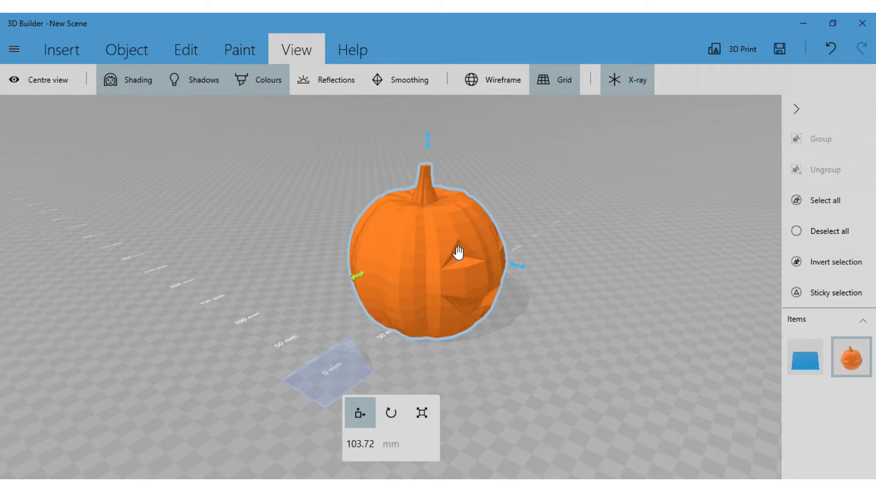
{"action": "left_click", "coordinate": [322, 387]}
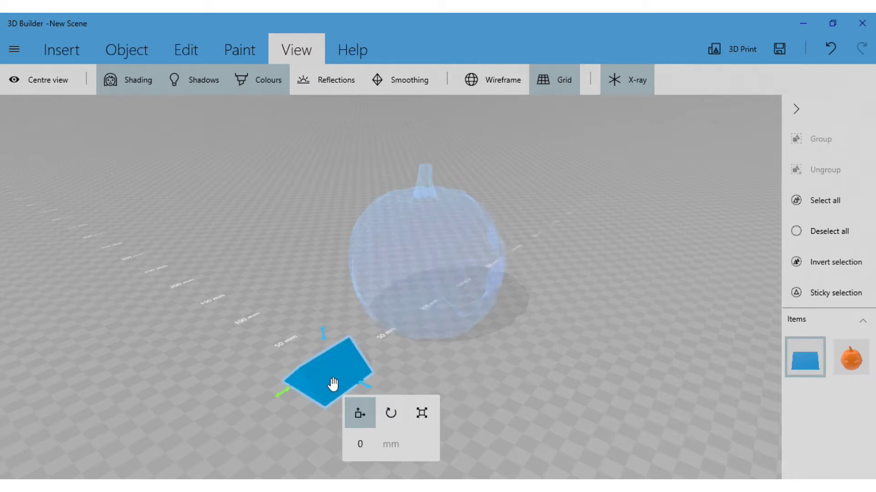
{"action": "scroll", "coordinate": [485, 323], "scroll_direction": "up", "scroll_amount": 3}
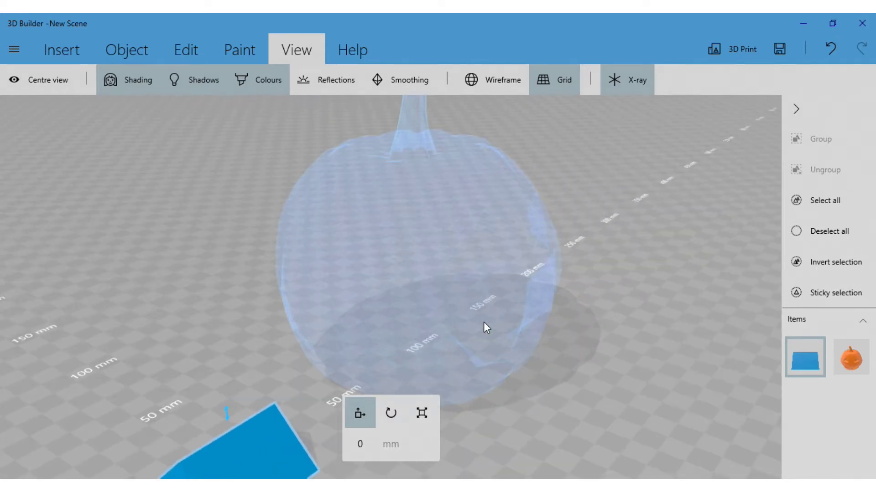
{"action": "scroll", "coordinate": [504, 311], "scroll_direction": "down", "scroll_amount": 2}
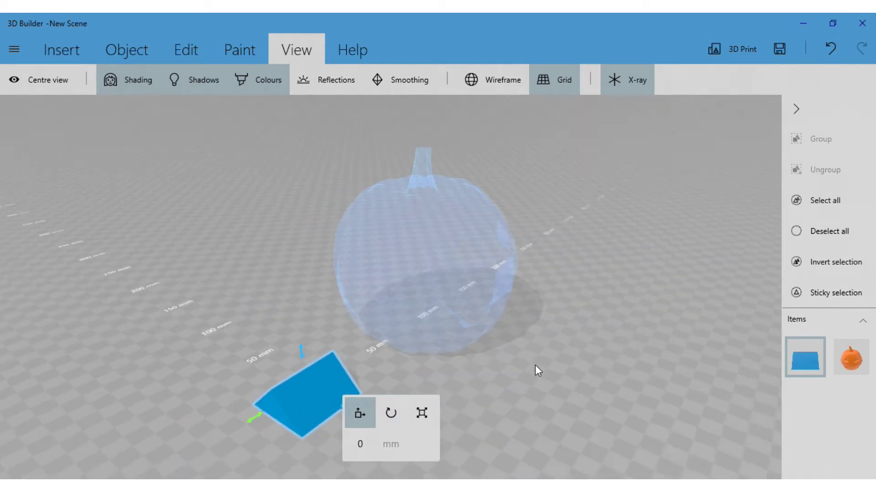
{"action": "left_click_drag", "start_coordinate": [253, 418], "coordinate": [400, 335]}
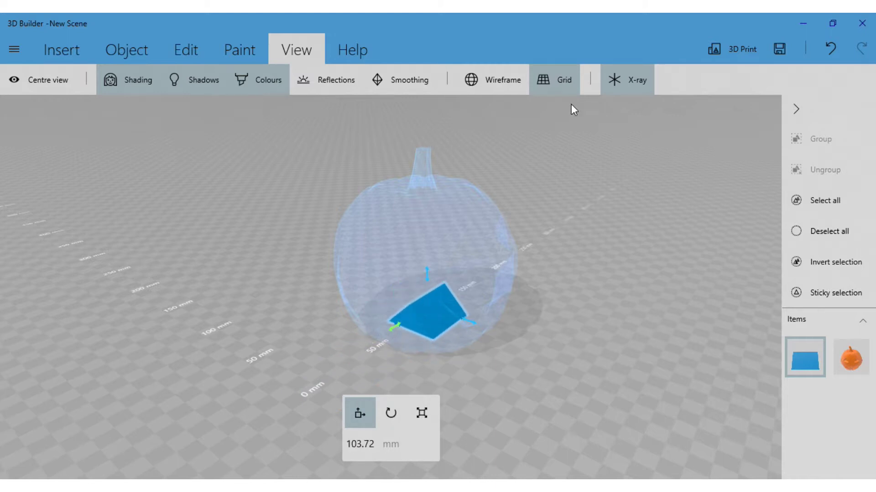
Switch X-ray off and on to compare the wedge hidden in and seen through the pumpkin, leaving X-ray off.
{"action": "left_click", "coordinate": [637, 89]}
{"action": "mouse_move", "coordinate": [518, 346]}
{"action": "right_mouse_down"}
{"action": "mouse_move", "coordinate": [586, 347]}
{"action": "mouse_move", "coordinate": [617, 299]}
{"action": "mouse_move", "coordinate": [586, 271]}
{"action": "mouse_move", "coordinate": [524, 248]}
{"action": "mouse_move", "coordinate": [440, 253]}
{"action": "mouse_move", "coordinate": [426, 351]}
{"action": "mouse_move", "coordinate": [497, 365]}
{"action": "mouse_move", "coordinate": [492, 357]}
{"action": "mouse_move", "coordinate": [345, 353]}
{"action": "mouse_move", "coordinate": [264, 332]}
{"action": "mouse_move", "coordinate": [511, 359]}
{"action": "right_mouse_up"}
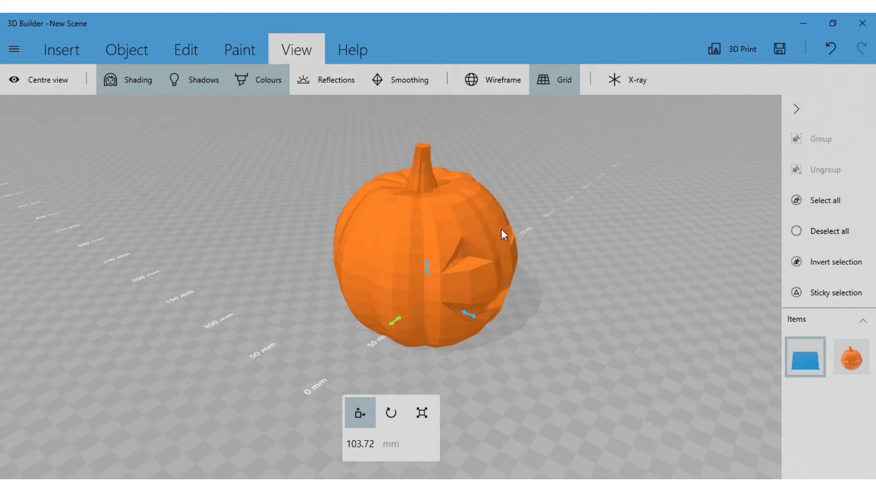
{"action": "left_click", "coordinate": [632, 84]}
{"action": "right_click_drag", "start_coordinate": [579, 231], "coordinate": [606, 291]}
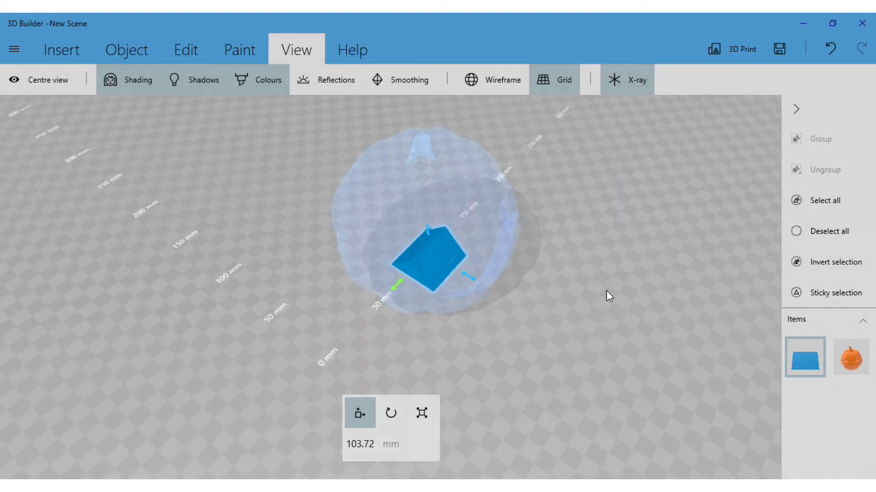
{"action": "right_click_drag", "start_coordinate": [556, 279], "coordinate": [526, 276]}
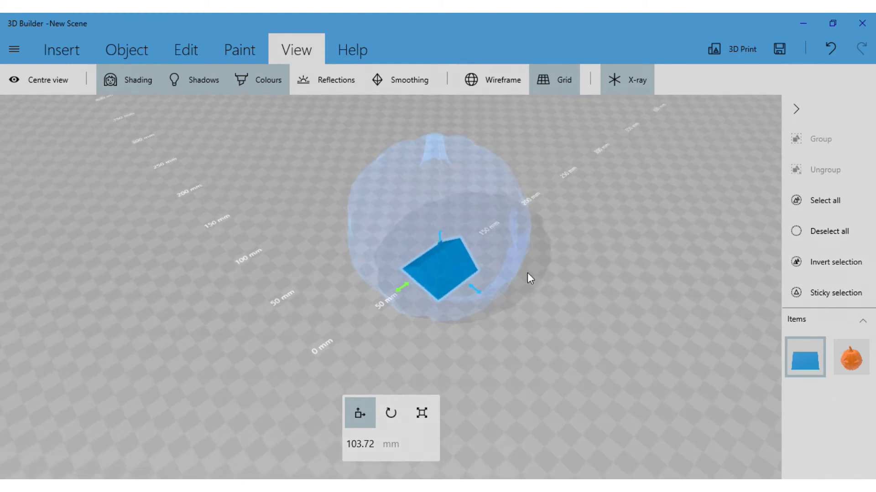
{"action": "left_click", "coordinate": [639, 83]}
Open the Get Started help, browse its slides on materials, library objects and modification tools, and close it.
{"action": "left_click", "coordinate": [352, 49]}
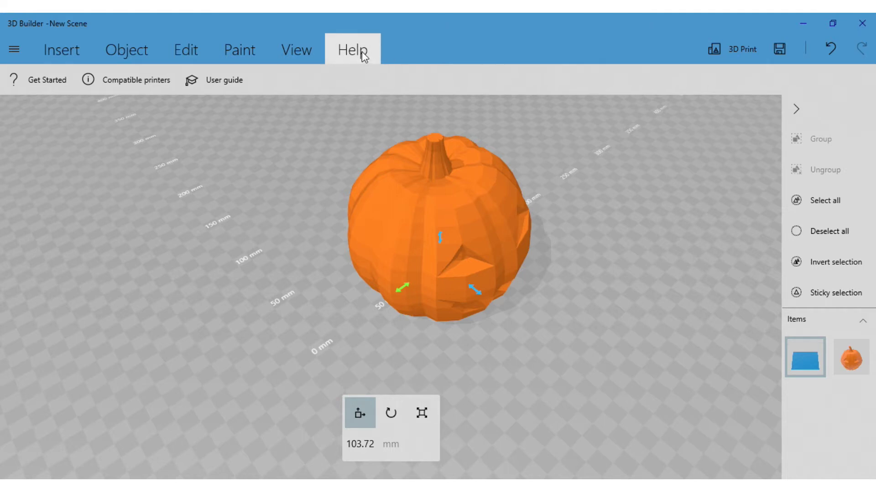
{"action": "left_click", "coordinate": [40, 85]}
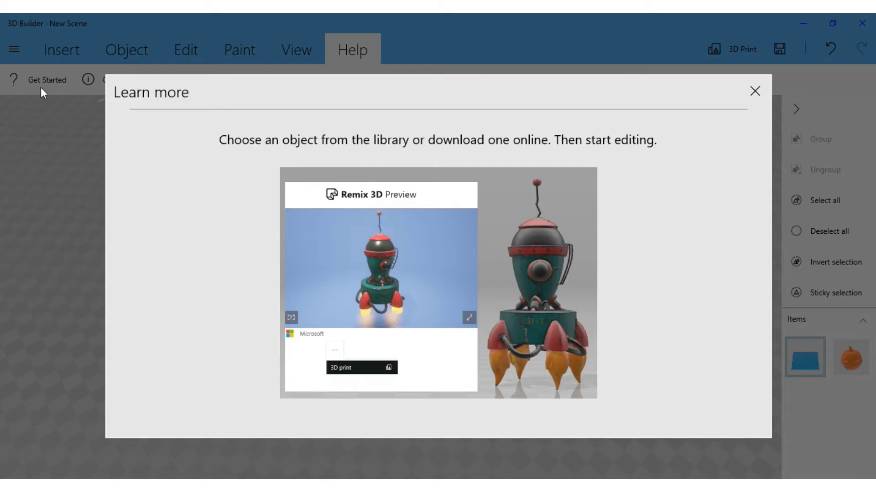
{"action": "mouse_move", "coordinate": [436, 154]}
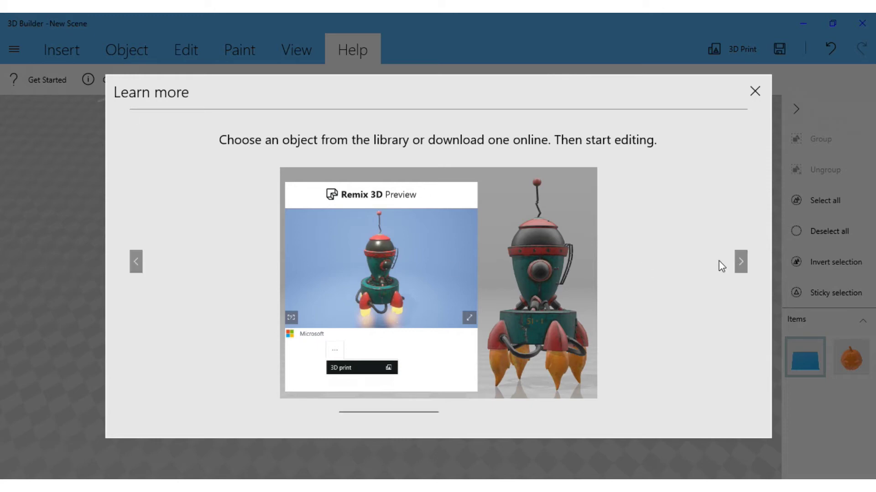
{"action": "left_click", "coordinate": [137, 261]}
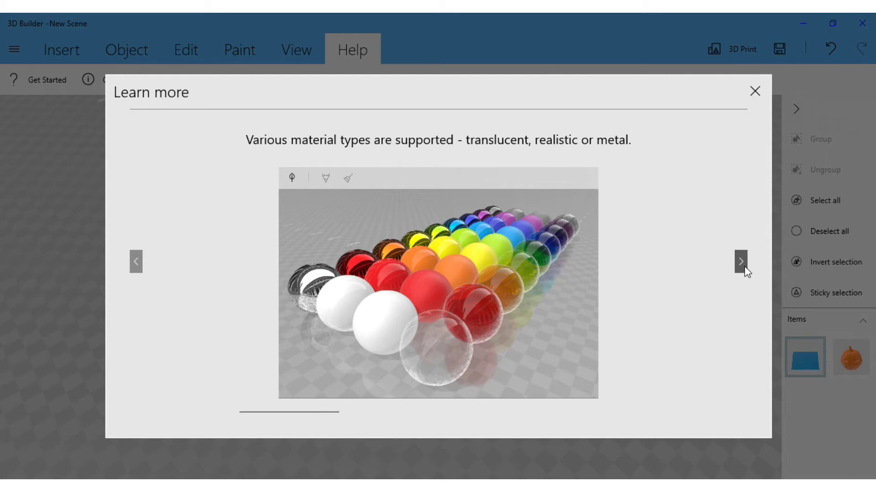
{"action": "left_click", "coordinate": [743, 269]}
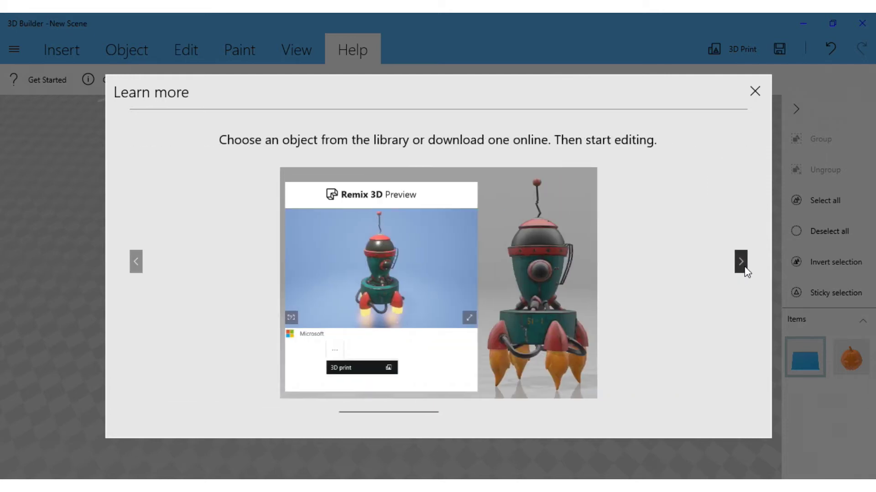
{"action": "left_click", "coordinate": [743, 269]}
{"action": "left_click", "coordinate": [744, 268]}
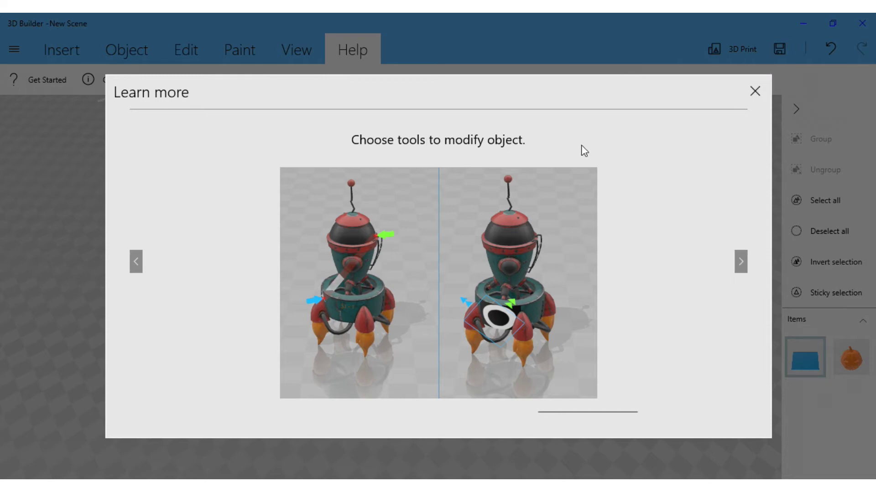
{"action": "left_click", "coordinate": [755, 91]}
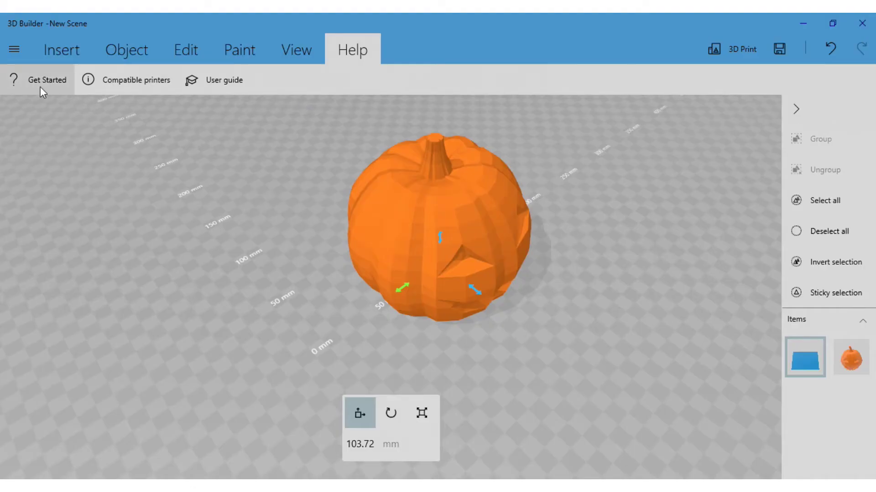
Open the user guide from the help resources and return to the pumpkin scene.
{"action": "left_click", "coordinate": [229, 83]}
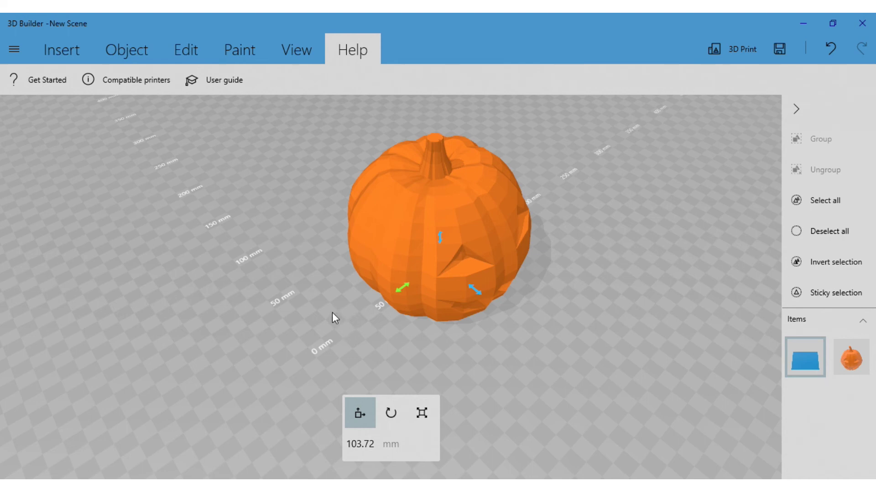
{"action": "left_click_drag", "start_coordinate": [332, 313], "coordinate": [359, 300]}
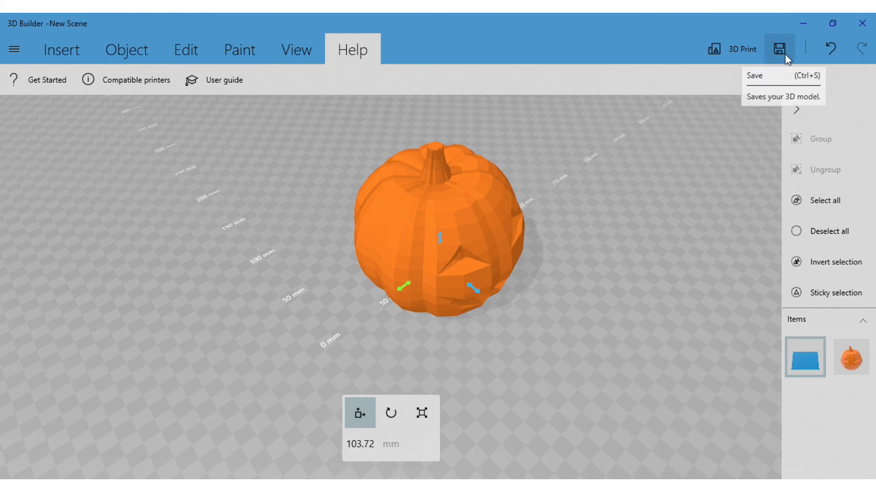